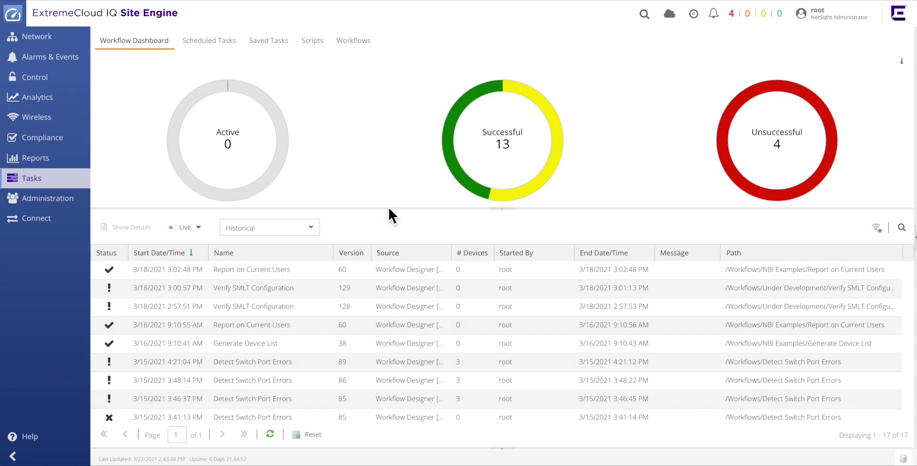
- Open the list of user workflows
left_click(354, 47)
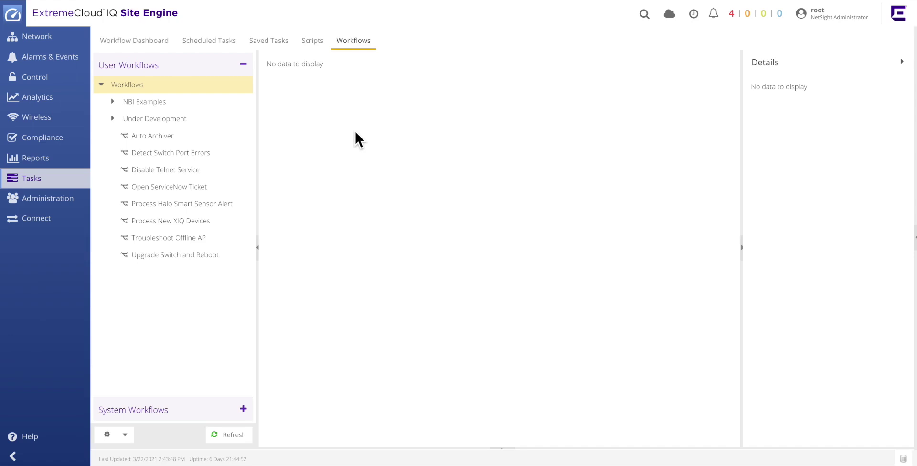
right_click(207, 86)
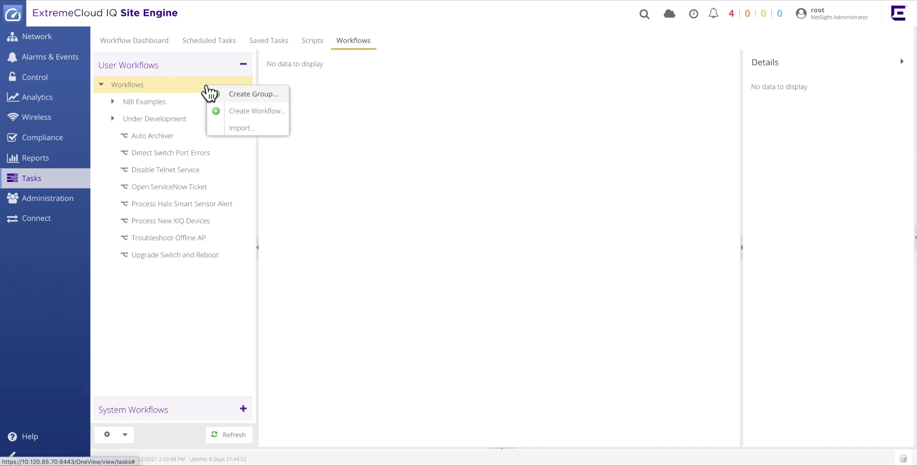
left_click(265, 95)
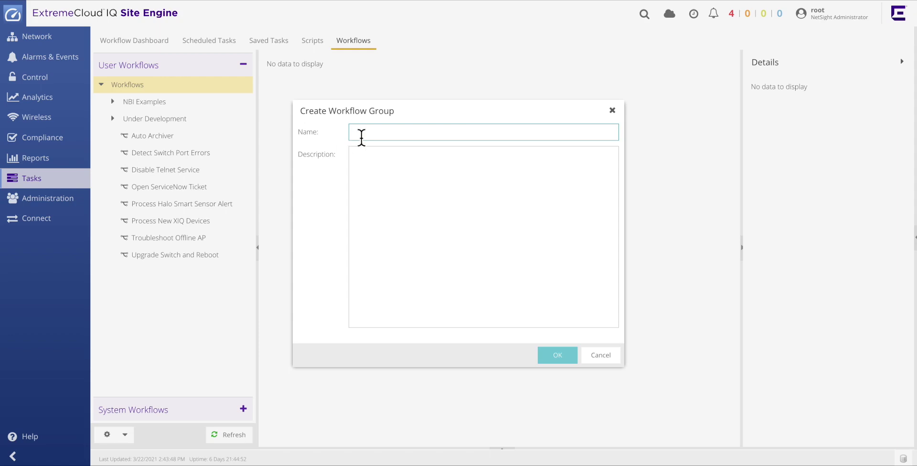
type("Under Development")
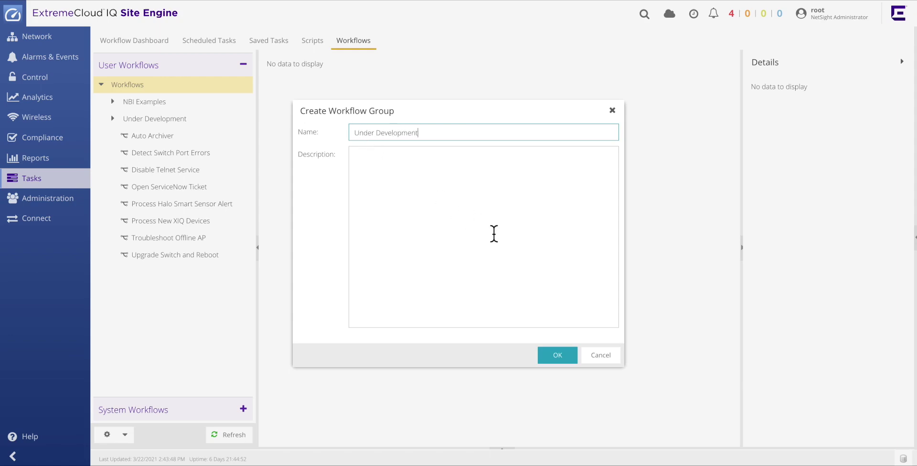
left_click(600, 356)
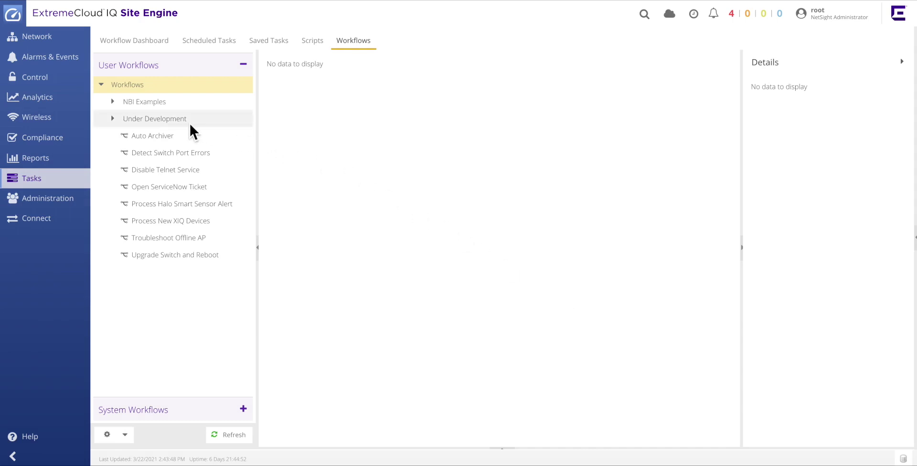
- Create workflow "Dynamically update Firewall Block list" in Under Development, described "Download malicious IP address block list from the internet and apply to the campus firewalls."
left_click(113, 119)
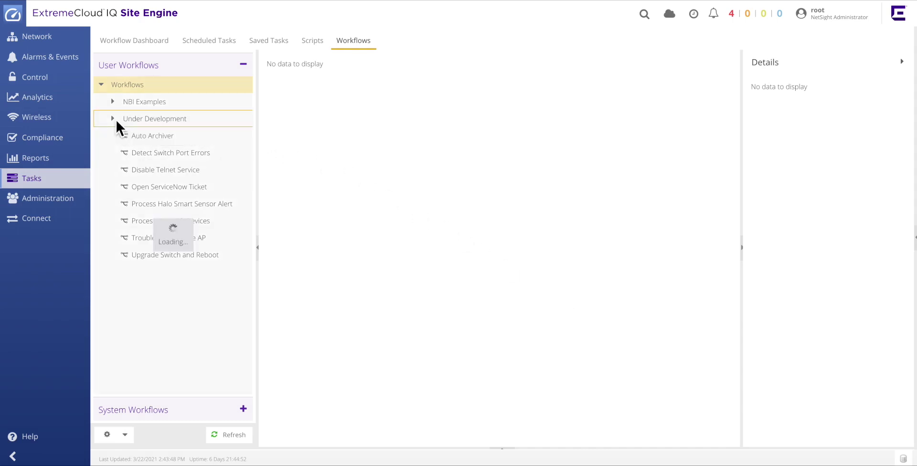
right_click(227, 120)
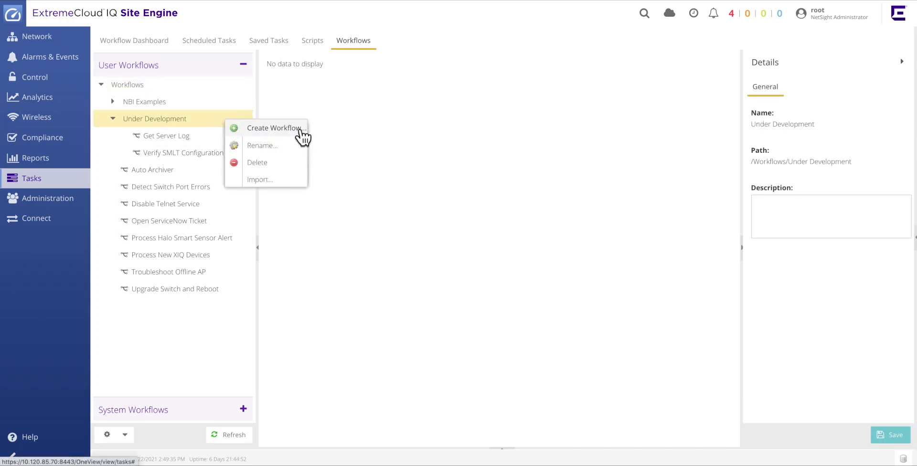
left_click(302, 137)
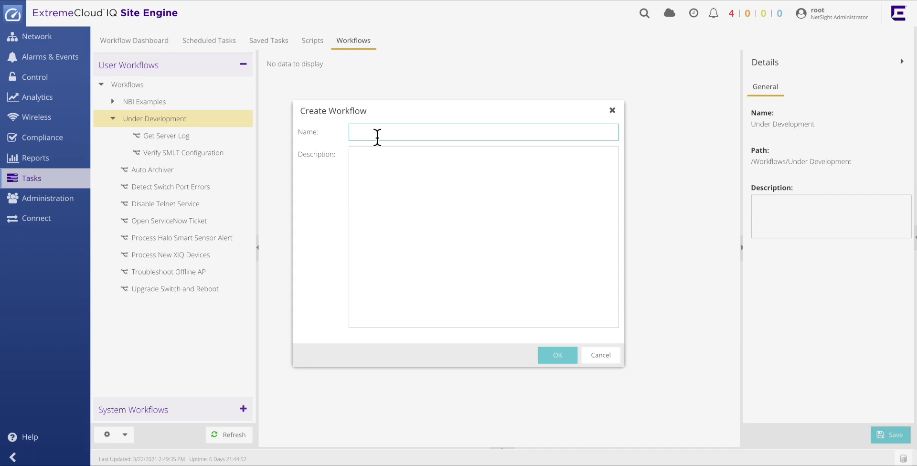
type("Dynamically update Firewall Block list")
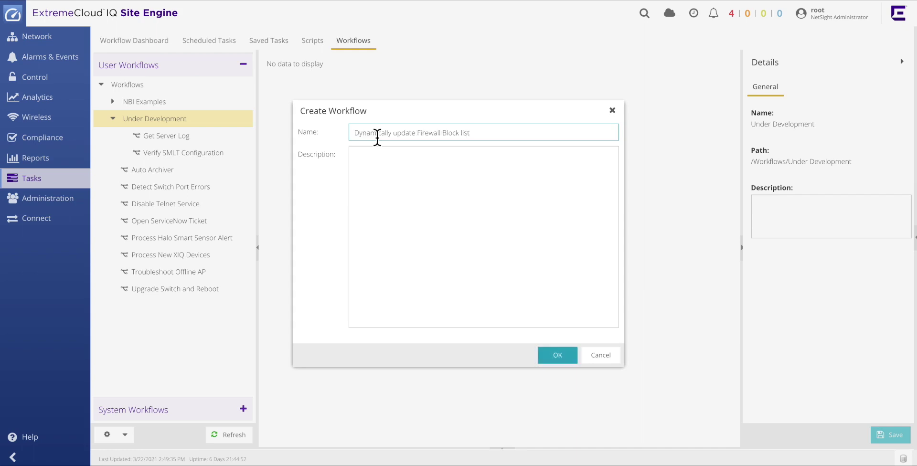
left_click(358, 160)
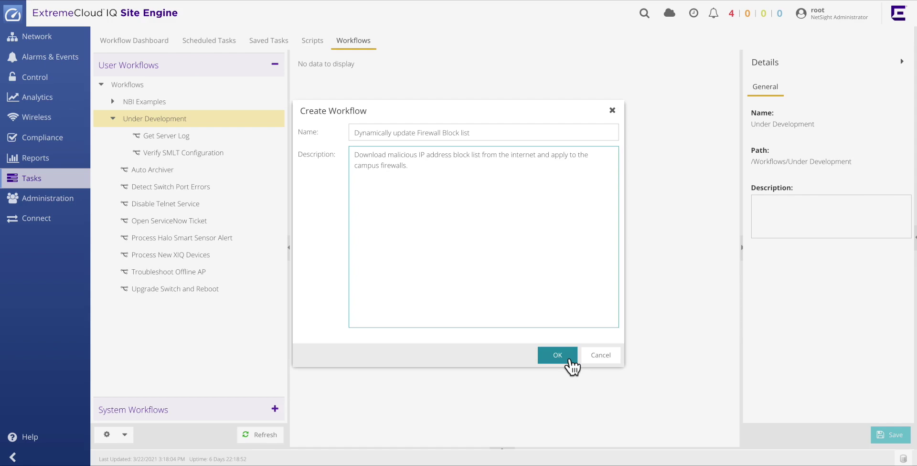
left_click(558, 355)
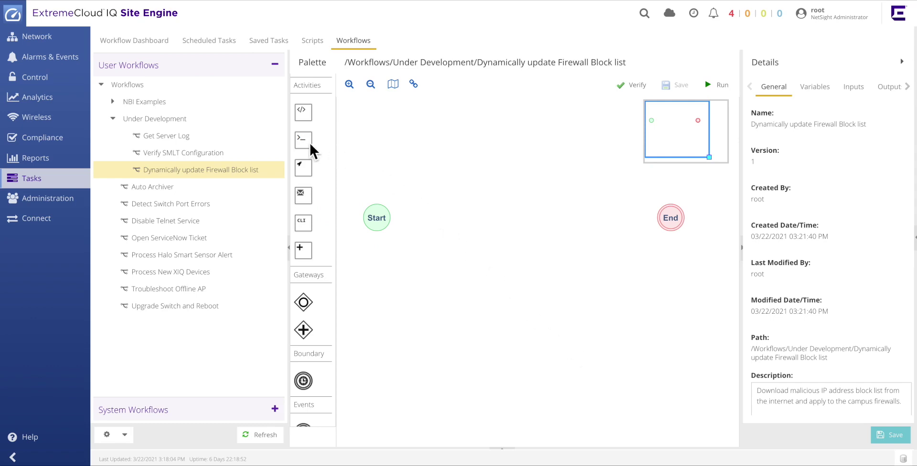
- Add a Shell activity between Start and End and name it "Download Firehol Malicious IP Address Block List"
left_click_drag(308, 141, 478, 195)
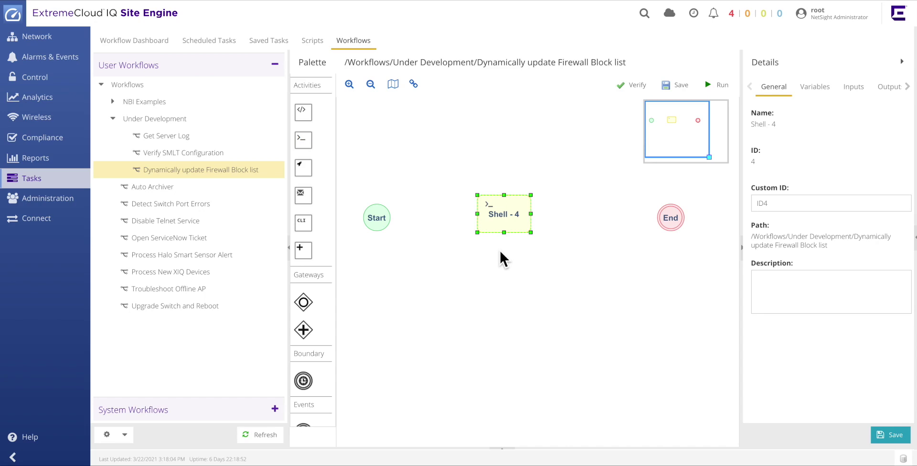
mouse_move(507, 229)
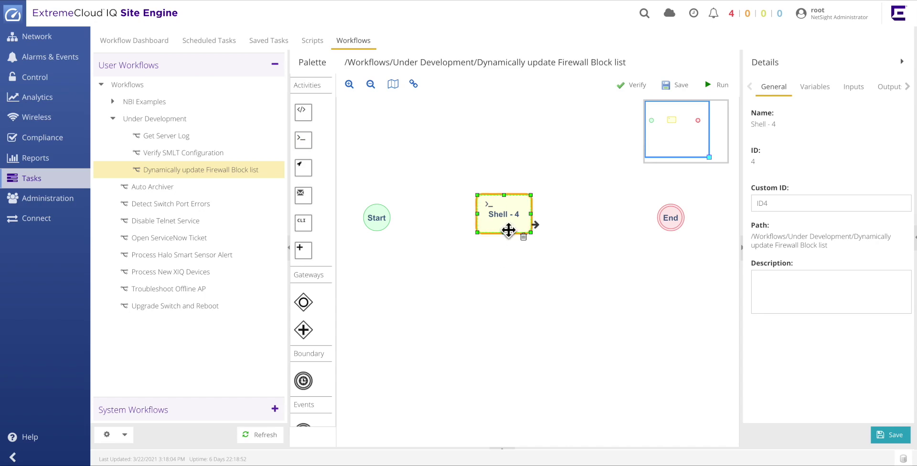
double_click(509, 219)
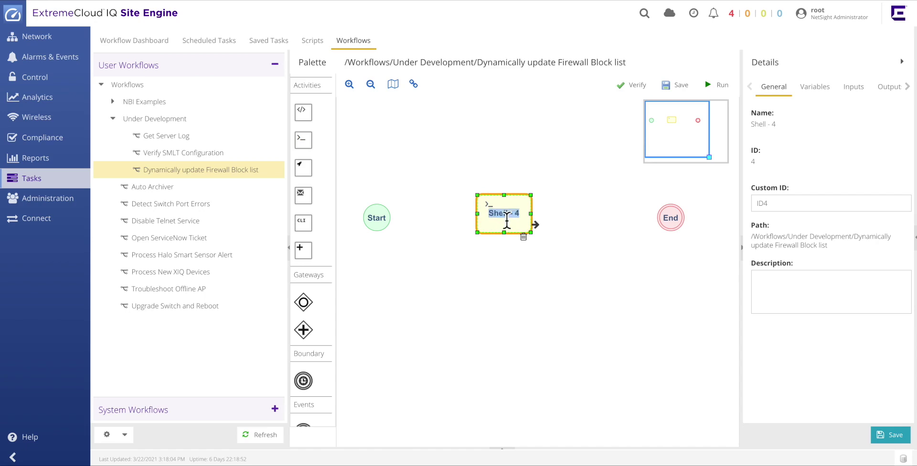
type("Download Firehol Malicious IP Address Block List")
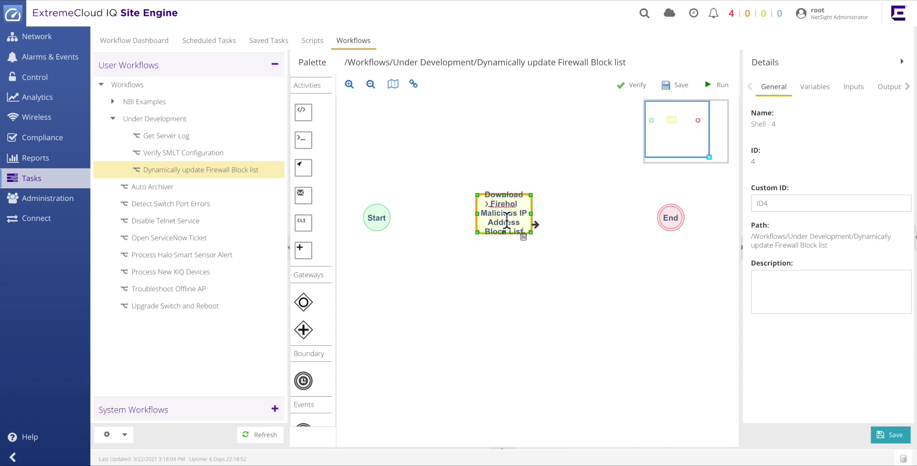
left_click(534, 258)
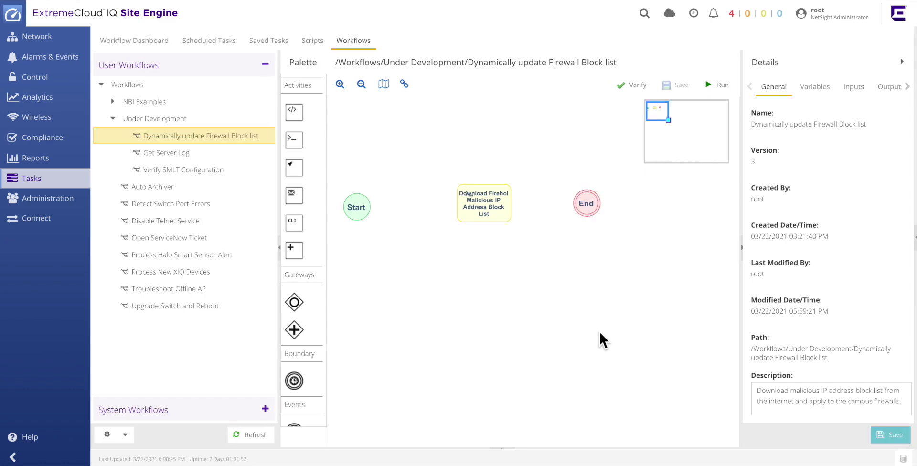
left_click_drag(748, 215, 614, 213)
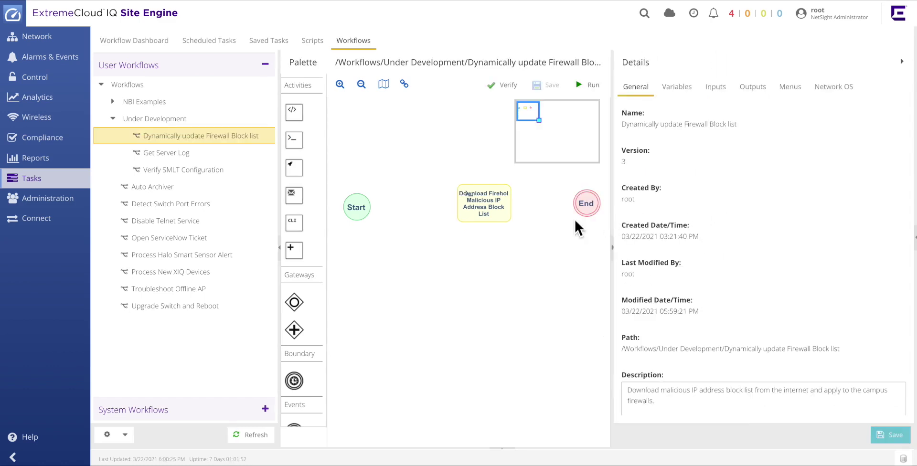
left_click(496, 210)
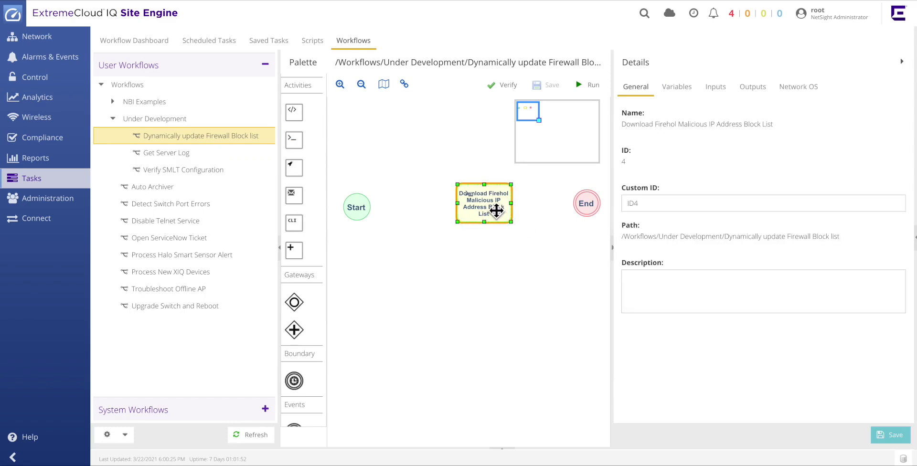
left_click(715, 91)
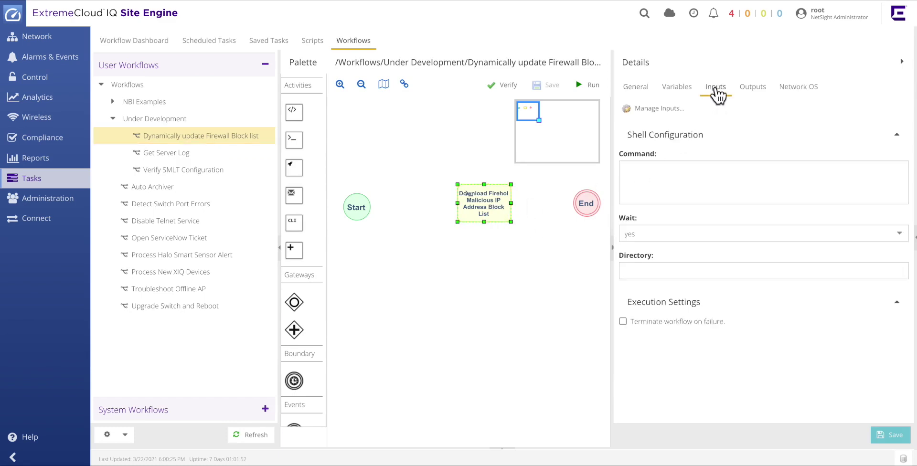
left_click(642, 180)
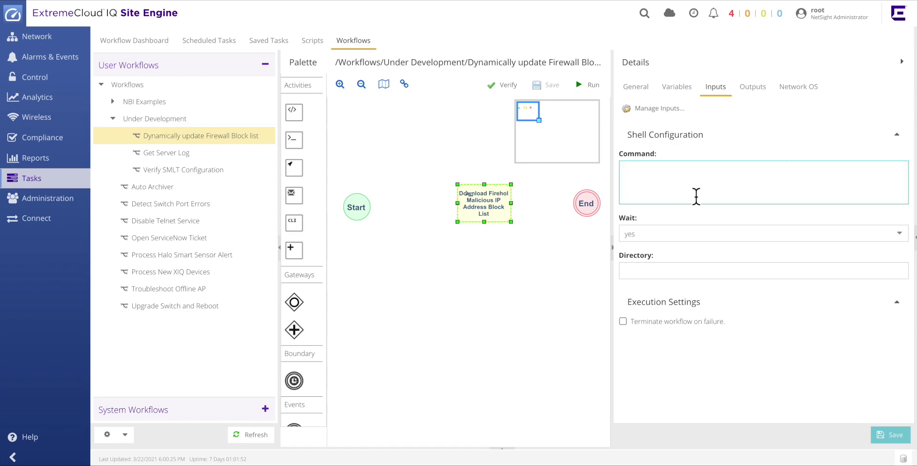
type("curl https://iplists.firehol.org/files/firehol_level1.netset -o /tmp/firehol_list.txt")
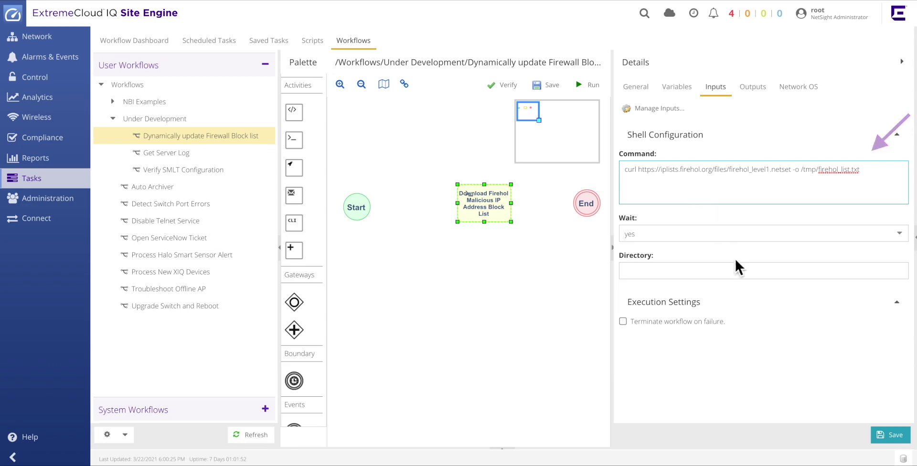
left_click(623, 322)
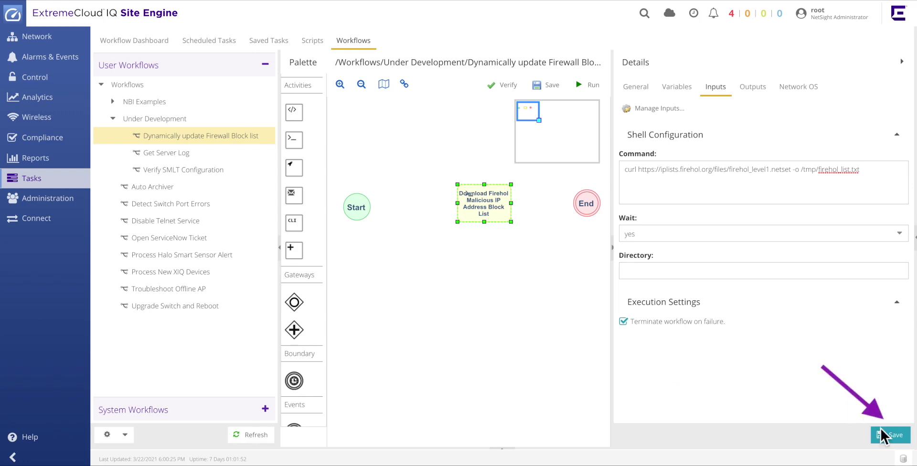
left_click(891, 434)
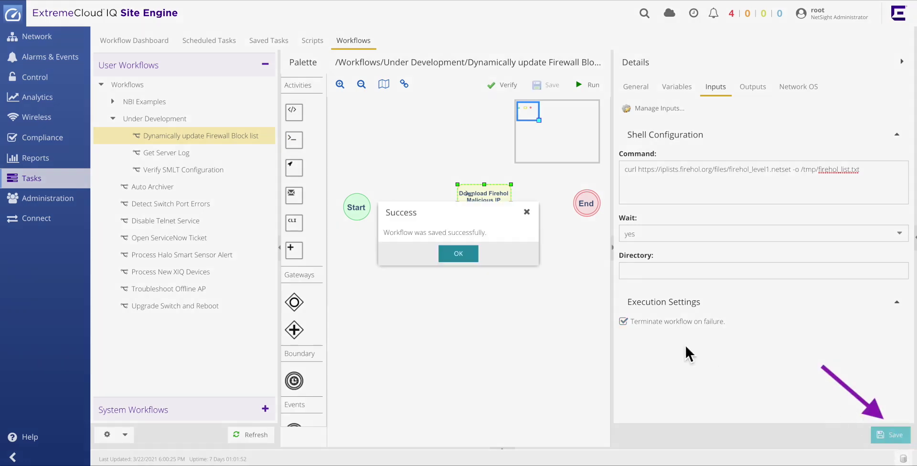
left_click(461, 256)
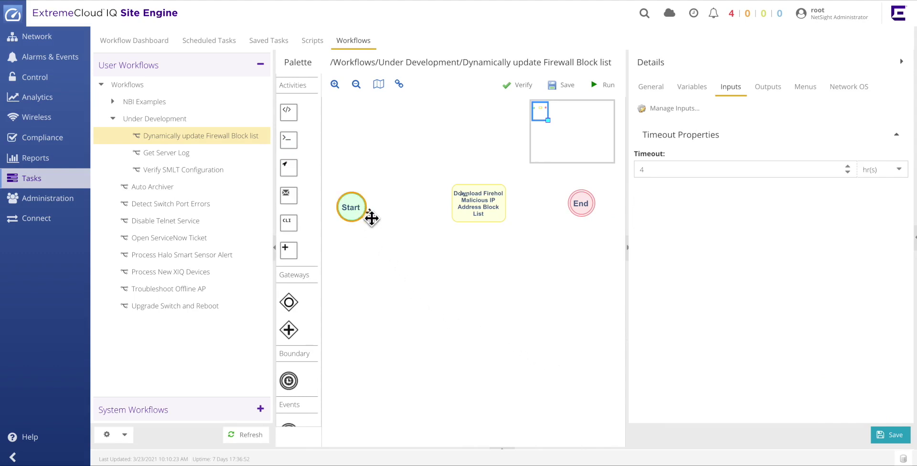
- Connect Start to the Firehol download activity and that activity to End, and save the workflow
mouse_move(371, 213)
left_click_drag(371, 213, 464, 221)
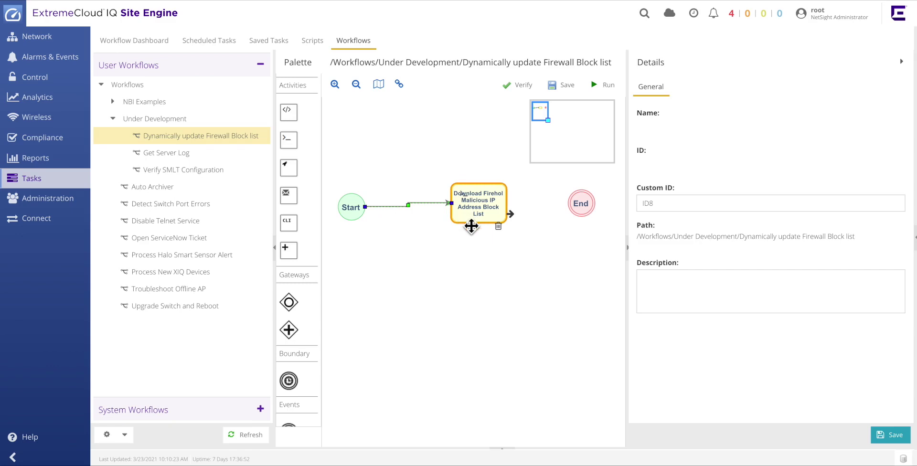
mouse_move(505, 216)
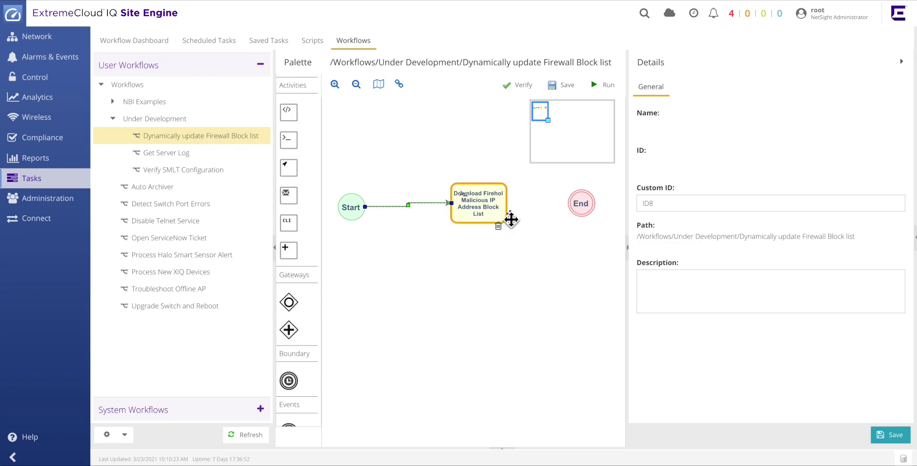
left_click_drag(544, 215, 587, 215)
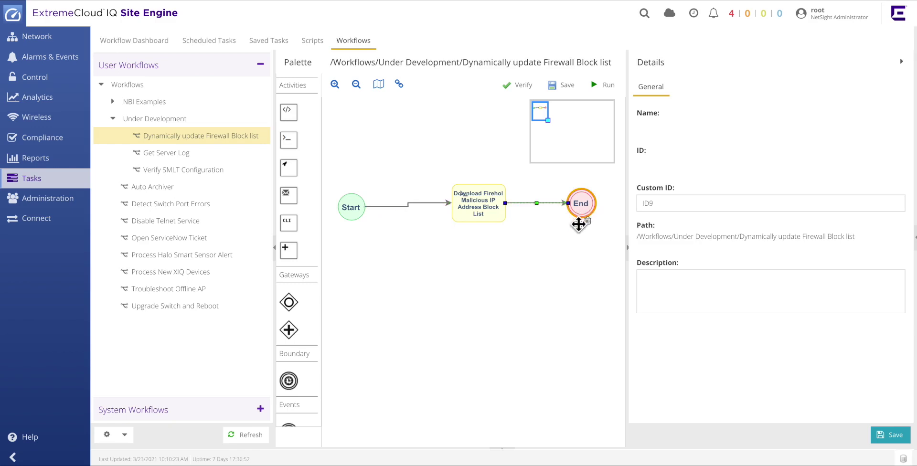
left_click(895, 436)
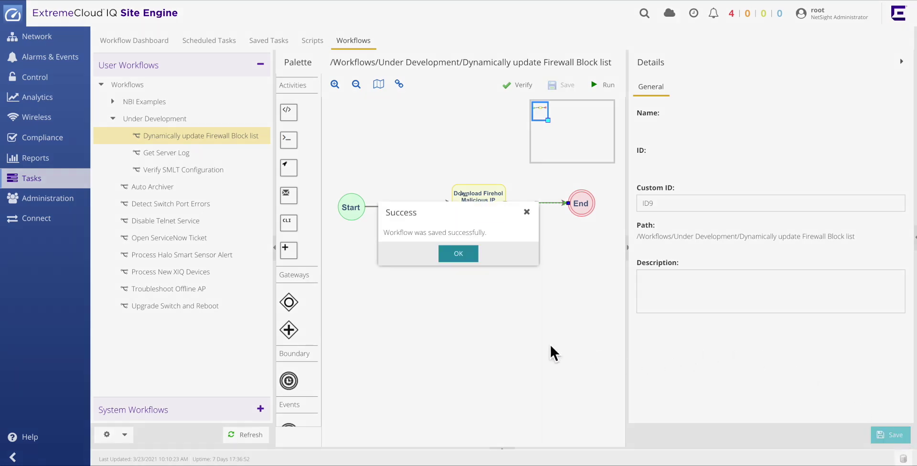
left_click(460, 262)
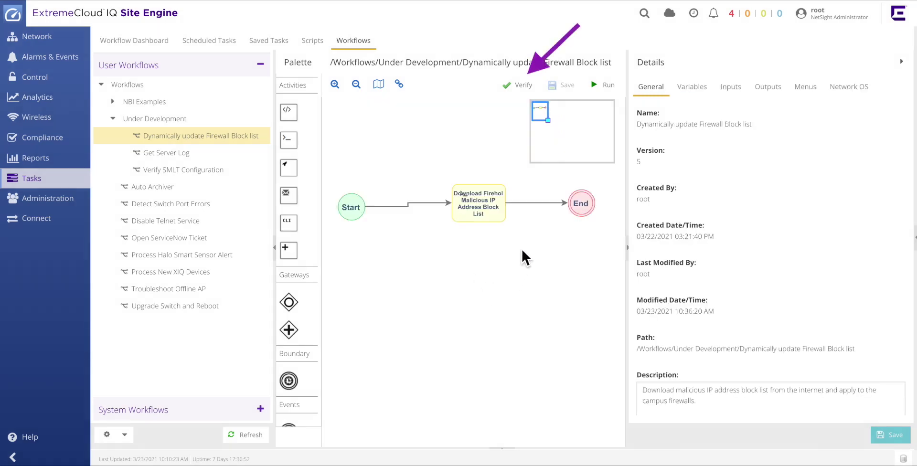
- Verify the workflow and view its run device selection without running it
left_click(522, 90)
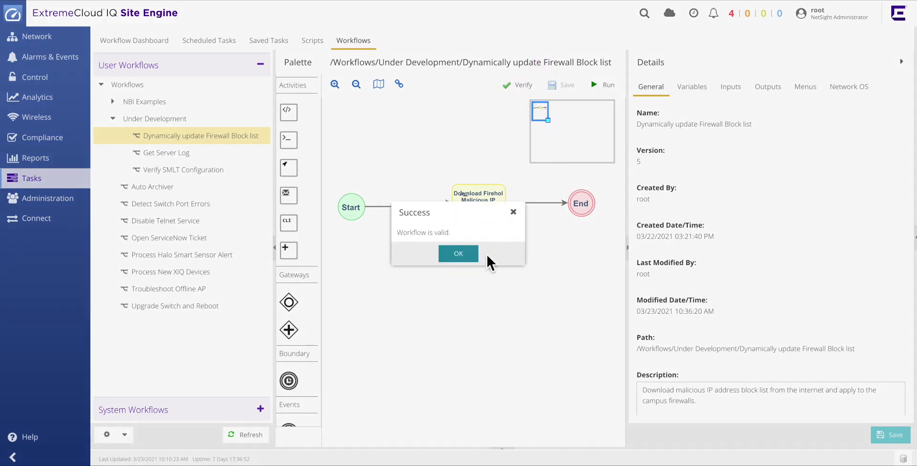
left_click(459, 253)
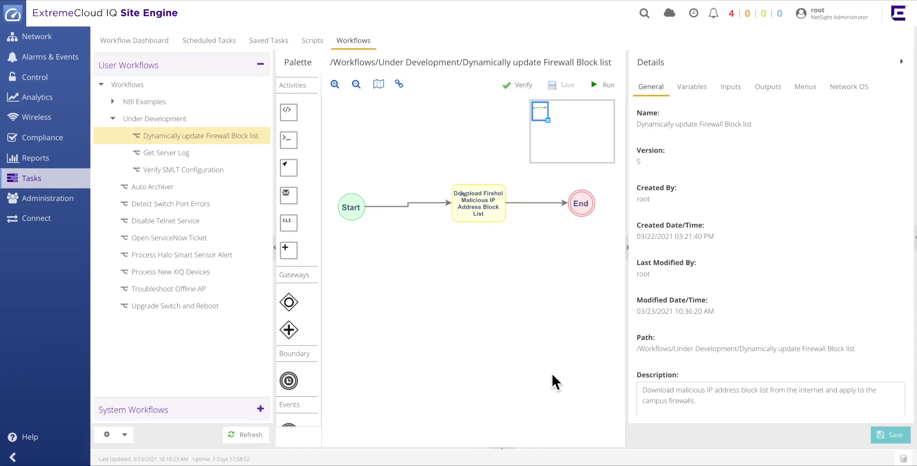
left_click(606, 88)
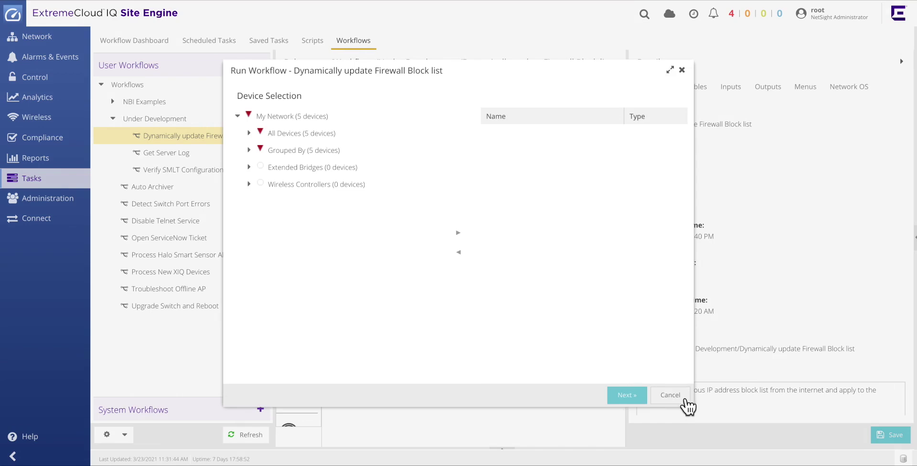
left_click(669, 395)
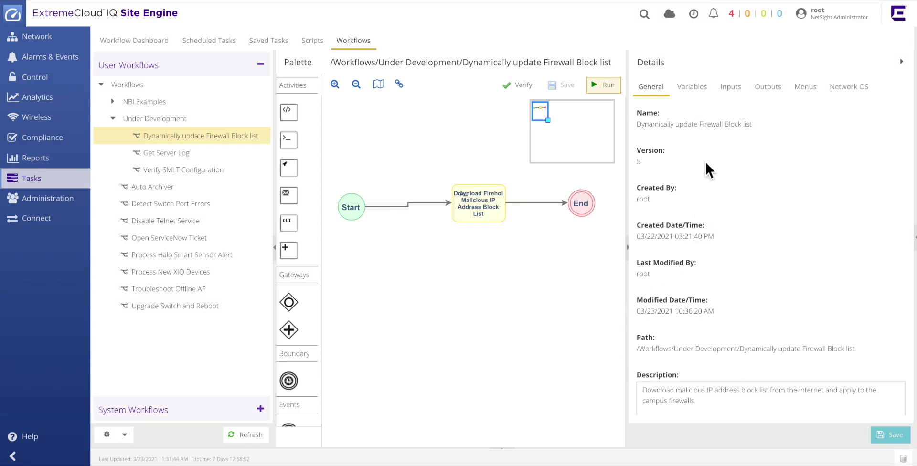
- Show the workflow's variables and widen the Name column to read their names
left_click(698, 90)
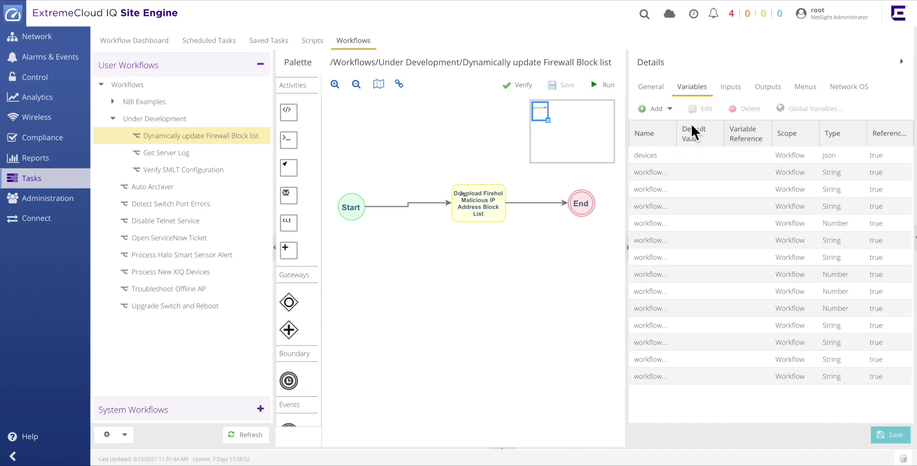
left_click_drag(683, 136, 701, 136)
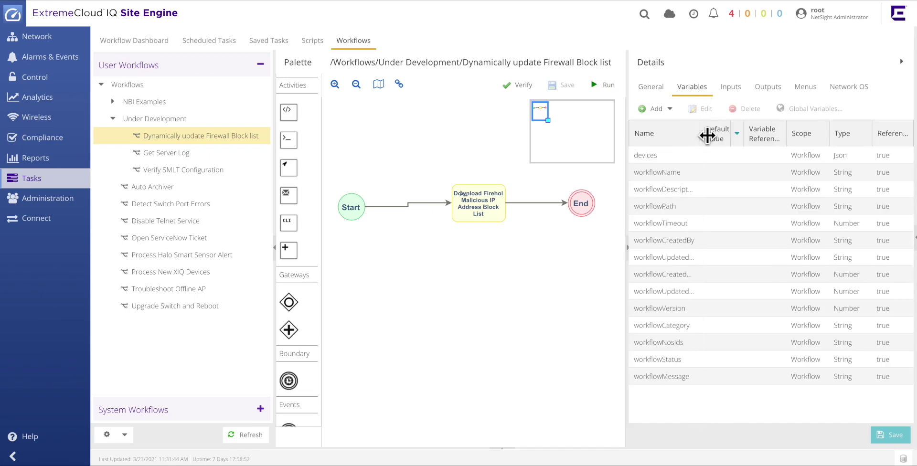
- Delete the devices variable from the workflow's variables and save the workflow
left_click(667, 159)
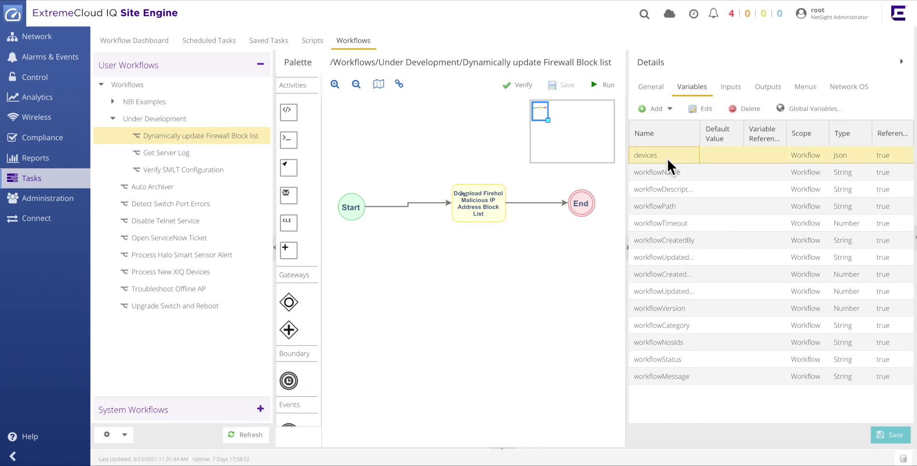
left_click(750, 109)
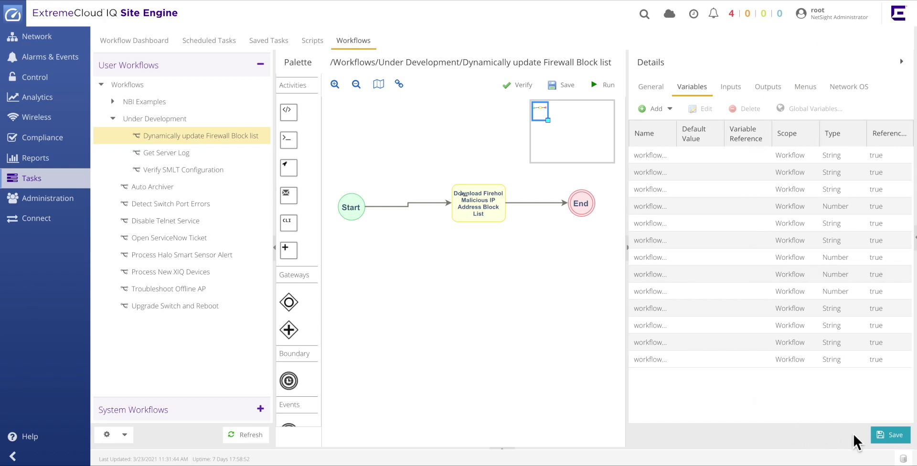
left_click(895, 436)
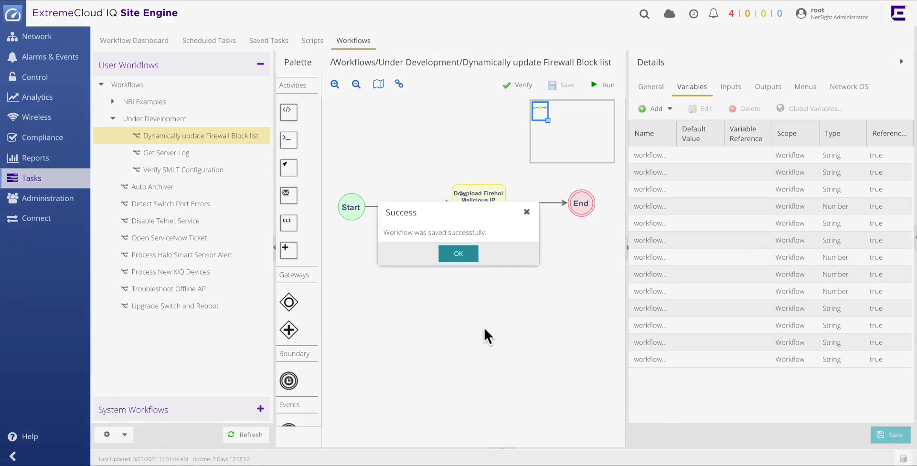
left_click(468, 261)
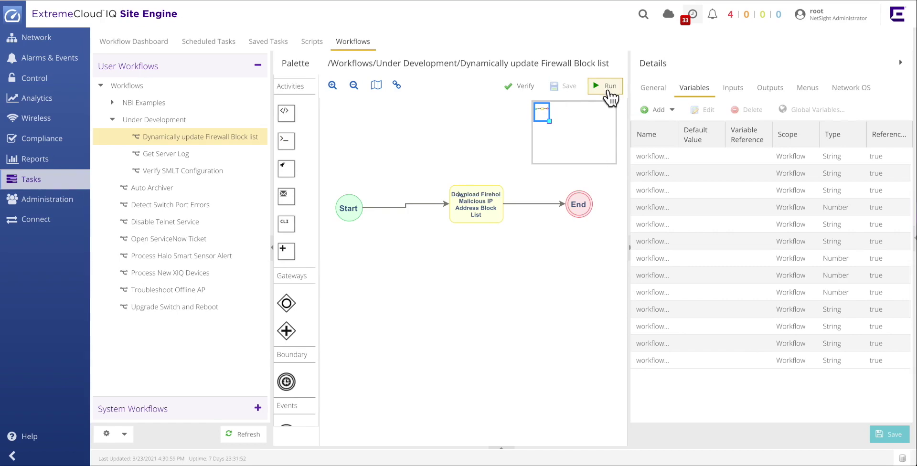
- Run the workflow with its default timeout and go to the workflow details view of that run
left_click(604, 89)
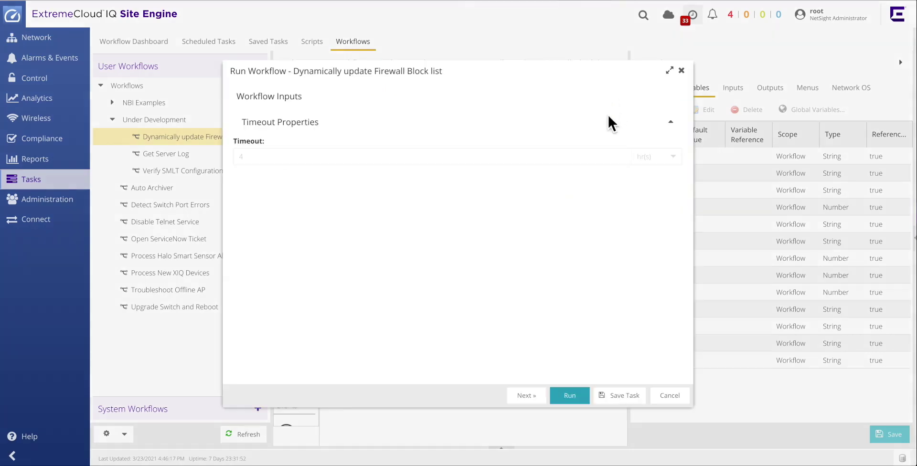
left_click(583, 399)
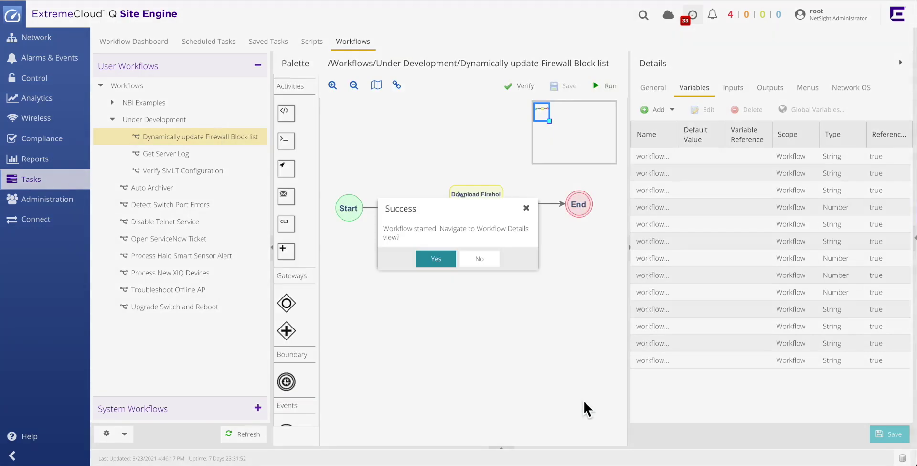
left_click(448, 268)
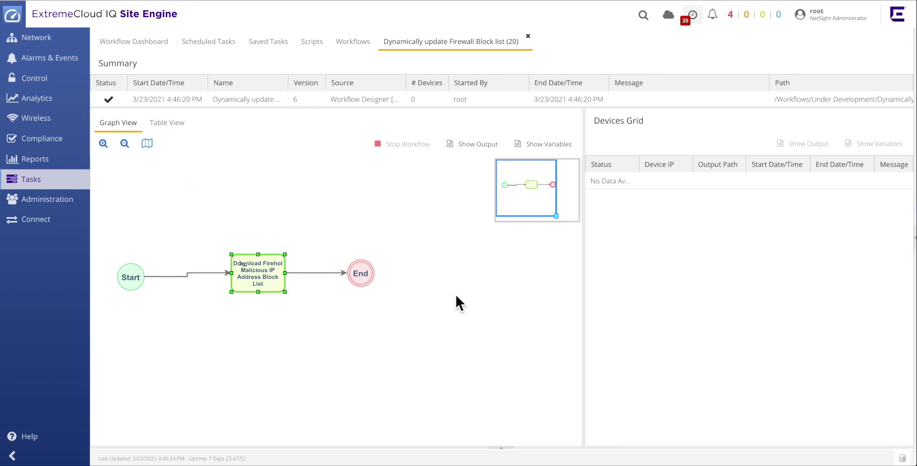
- Read the output of the Download Firehol Malicious IP Address Block List activity, and close the run details
left_click(485, 146)
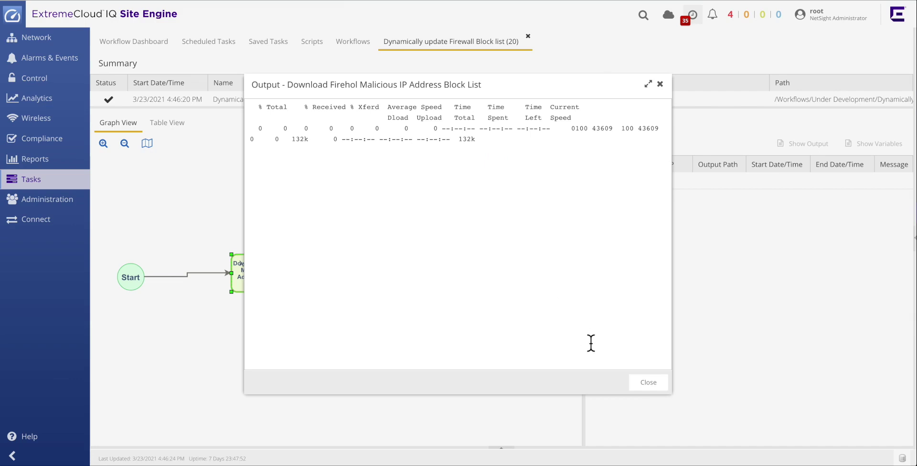
left_click(649, 383)
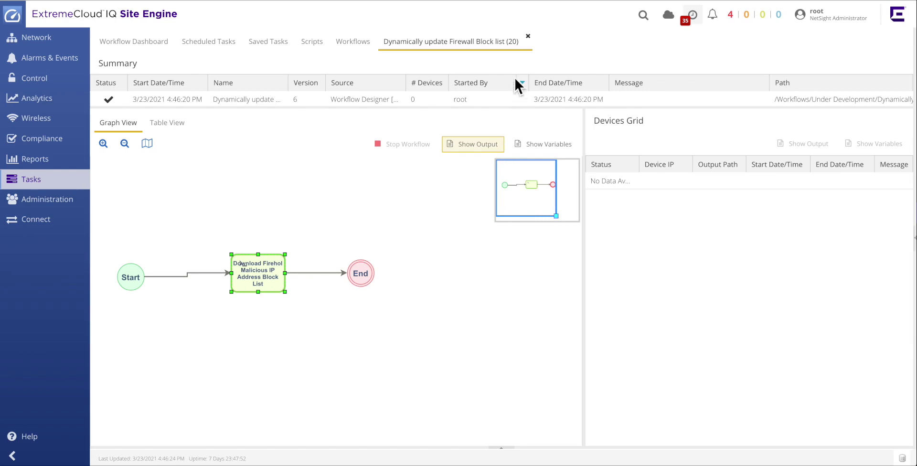
left_click(528, 36)
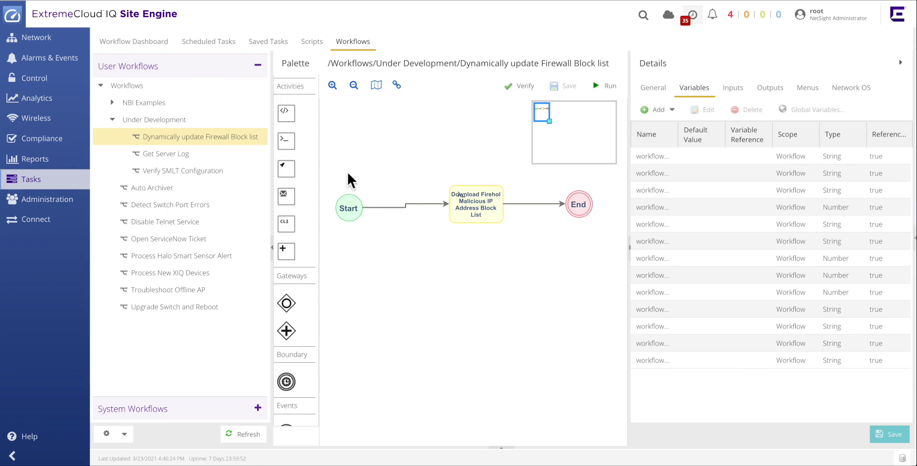
- Add a Shell activity below the Firehol download activity and name it "Copy Block List to Internal WEB Server"
left_click_drag(293, 142, 487, 287)
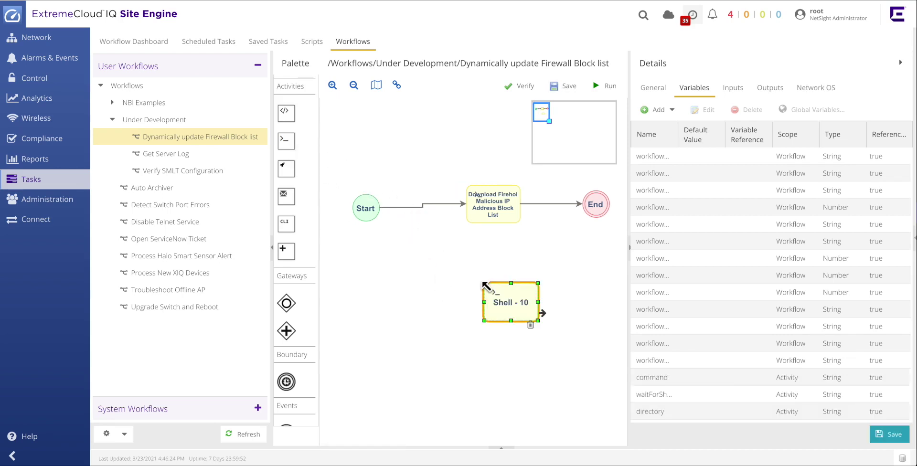
double_click(514, 308)
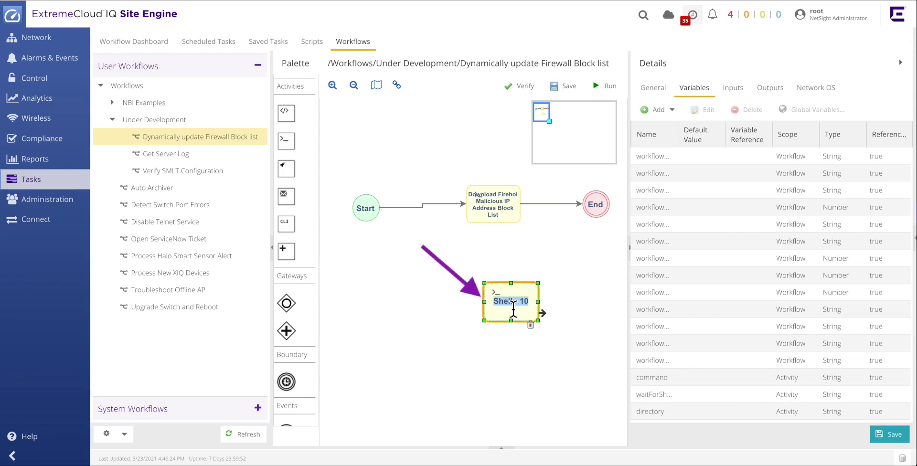
type("Copy Block List to Internal WEB Server")
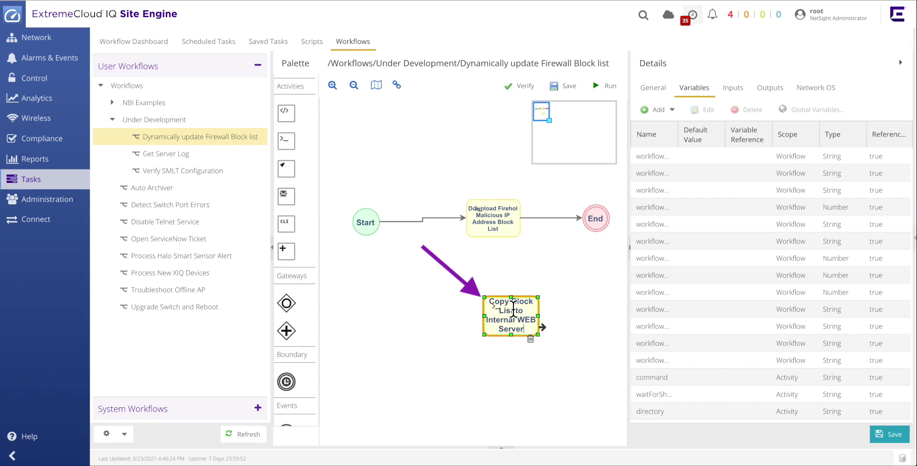
left_click(562, 310)
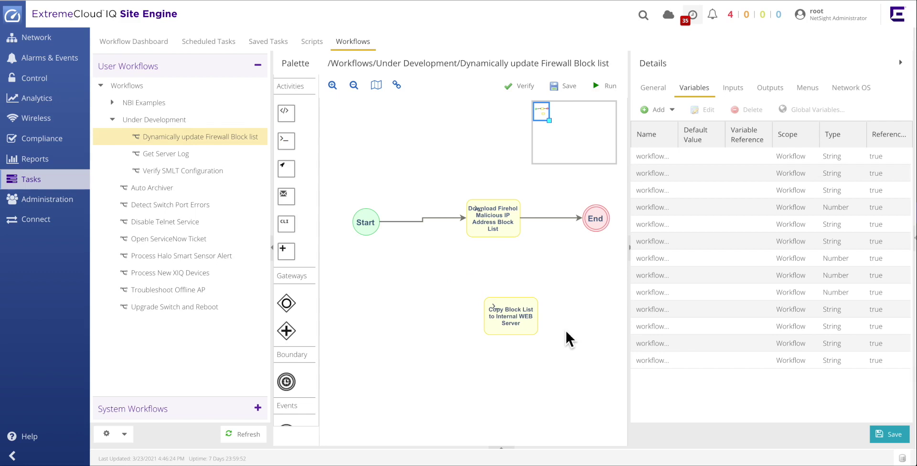
left_click(522, 328)
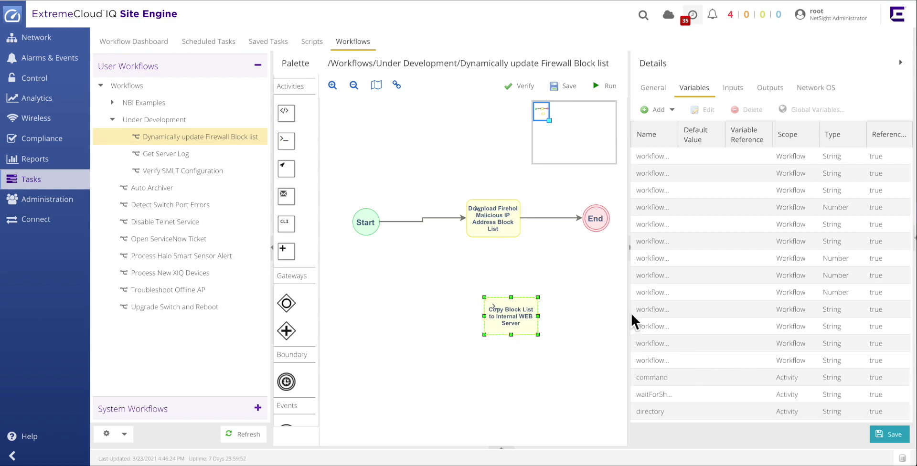
left_click(733, 89)
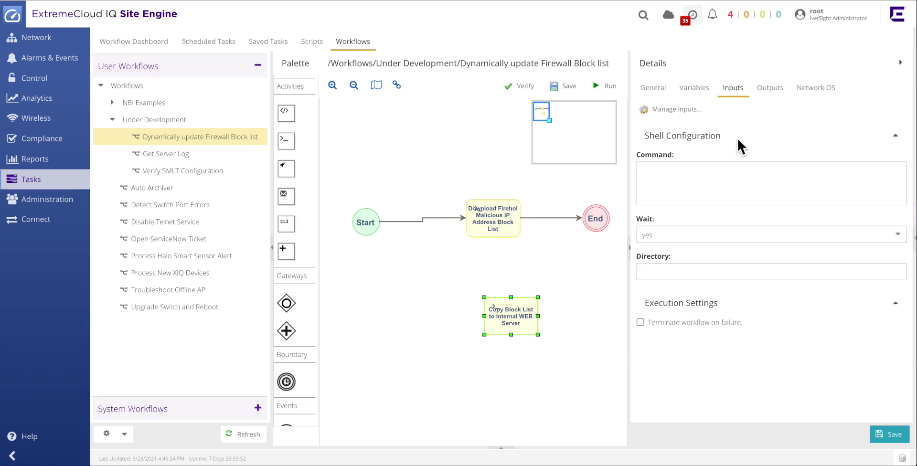
left_click(647, 179)
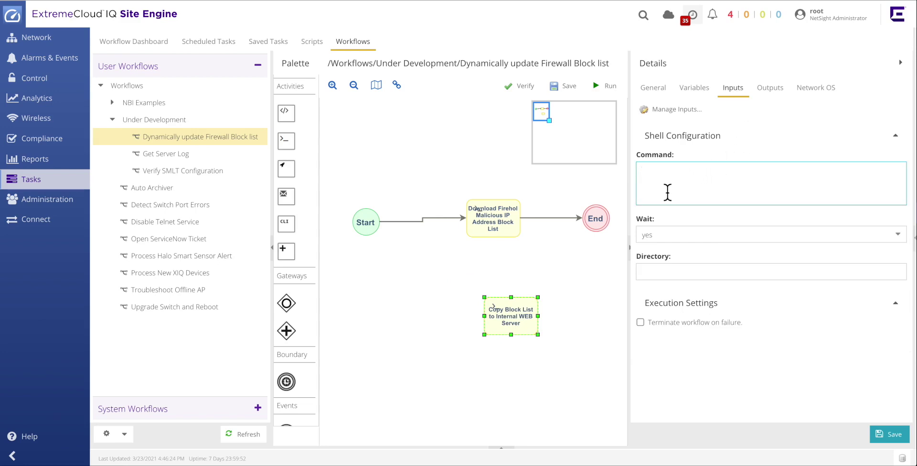
key("ctrl+v")
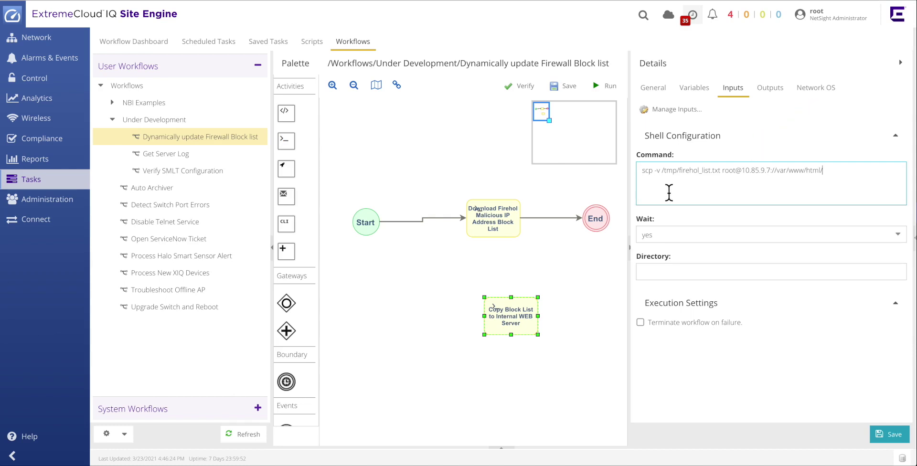
left_click(641, 322)
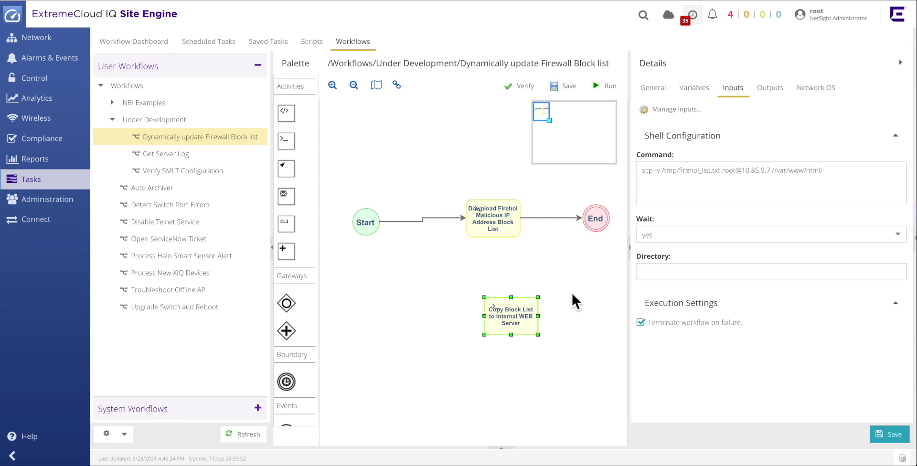
- Replace the direct connection from the download activity to End with a path through the Copy Block List activity
mouse_move(558, 226)
left_click(543, 226)
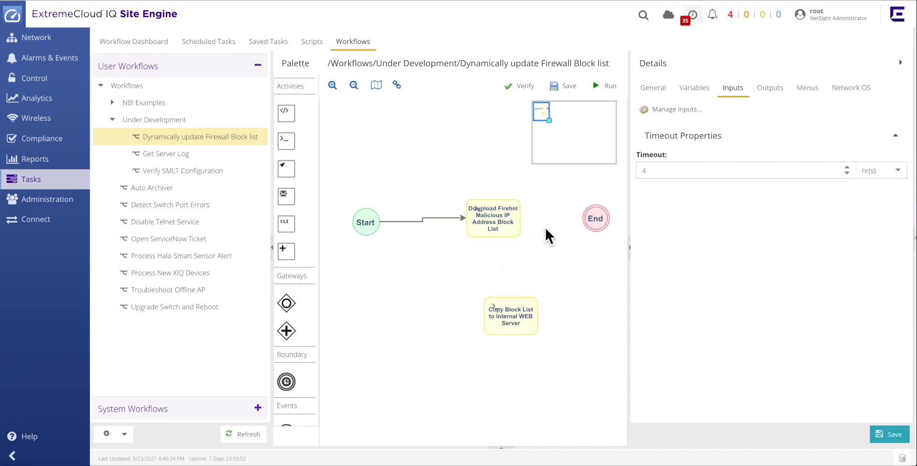
mouse_move(519, 231)
left_click_drag(514, 279, 505, 303)
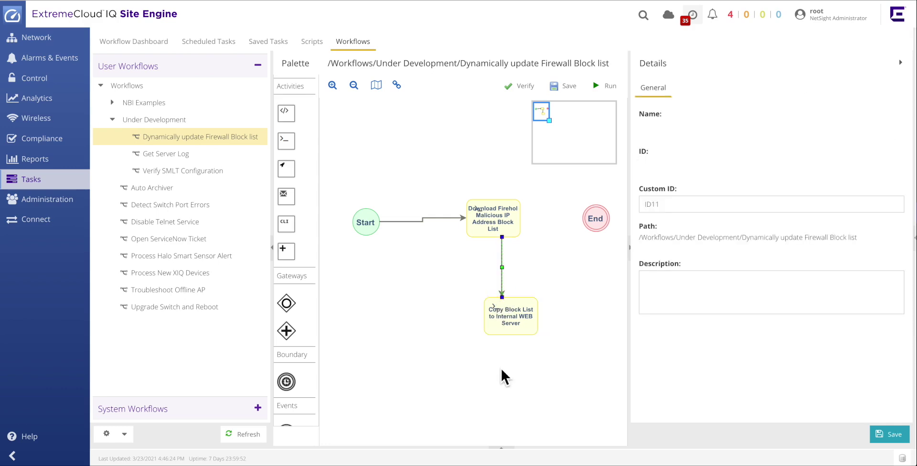
mouse_move(536, 332)
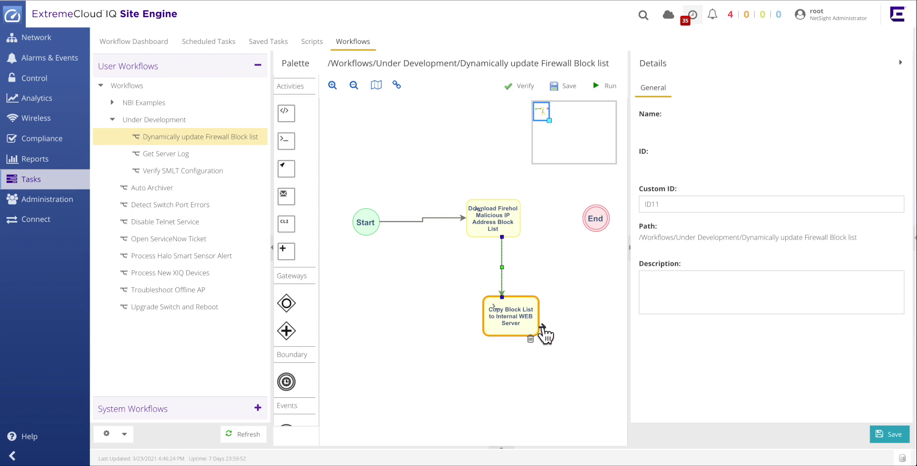
left_click_drag(543, 329, 600, 233)
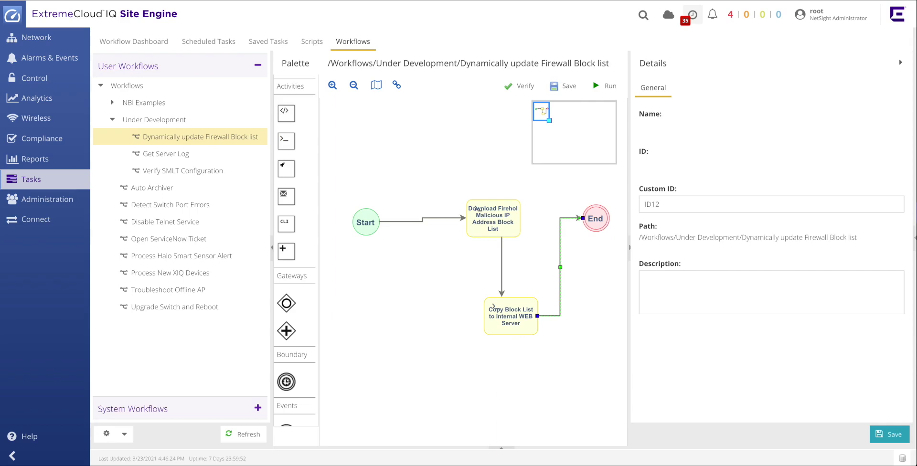
- Save the rewired workflow and verify that it is valid
left_click(895, 434)
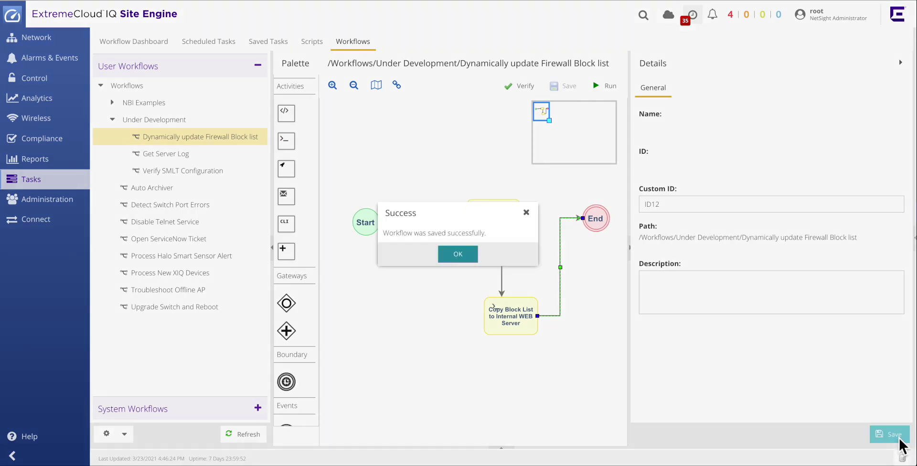
left_click(467, 261)
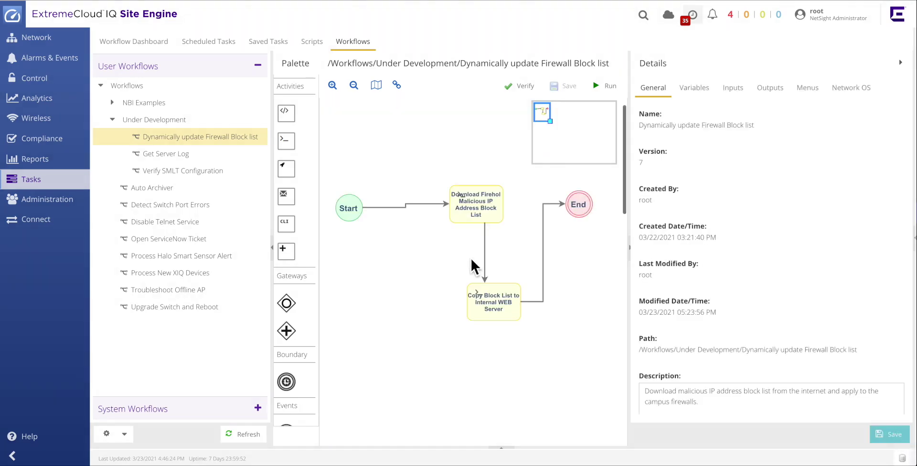
left_click(522, 87)
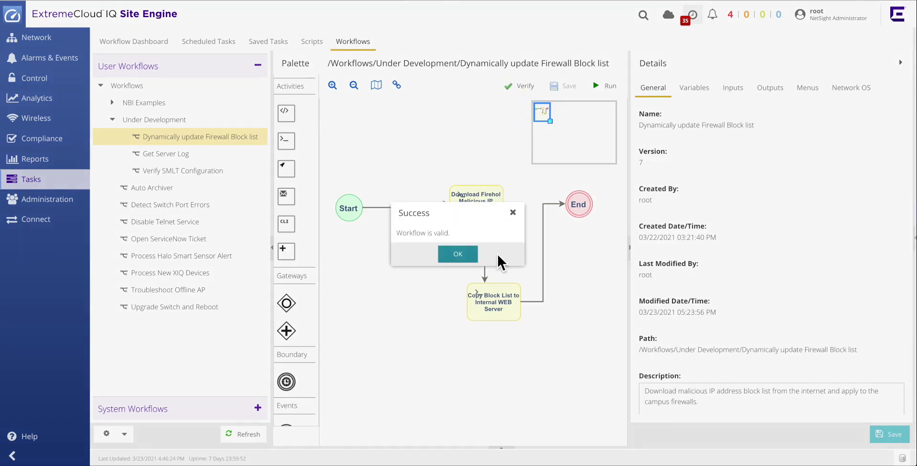
left_click(457, 253)
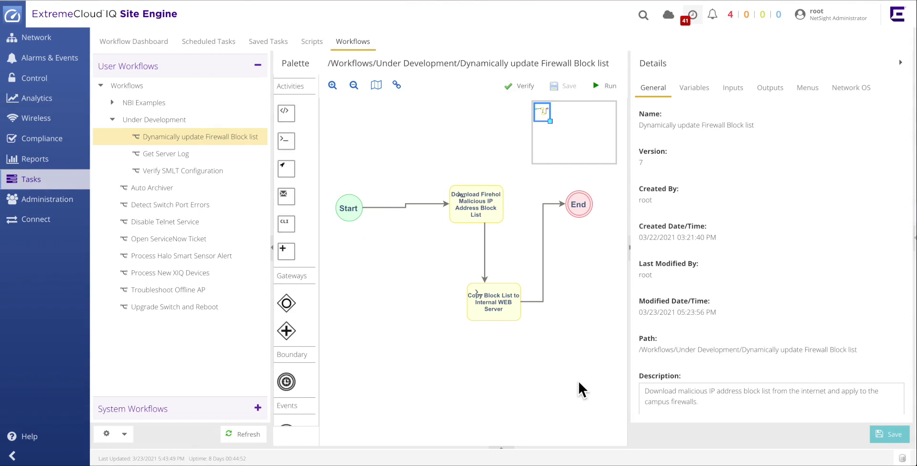
- Run the workflow with the added copy activity and go to that run's details view
left_click(608, 86)
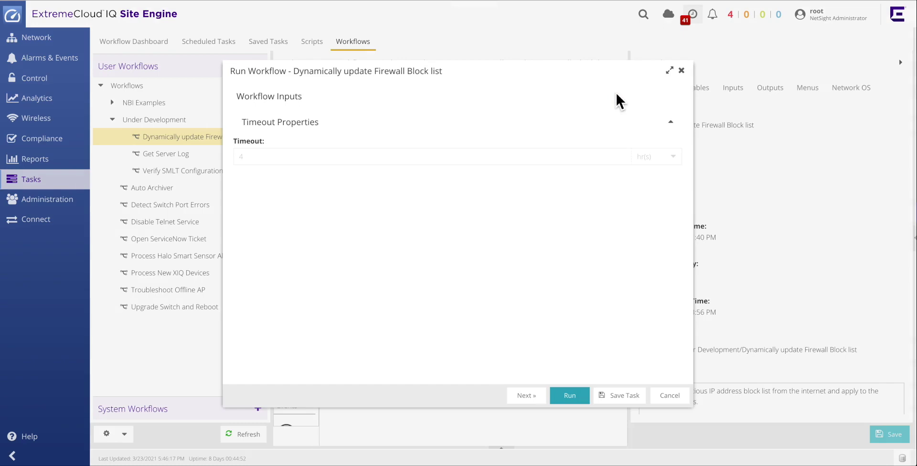
left_click(583, 401)
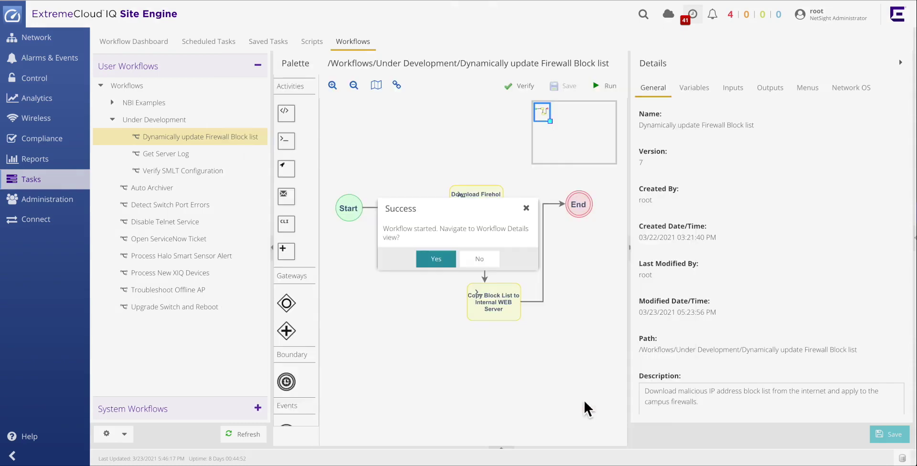
left_click(446, 262)
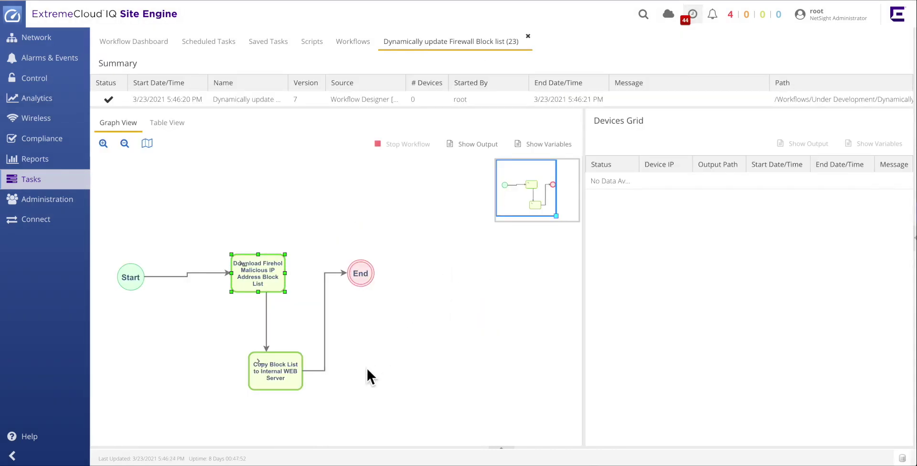
- Read the Copy Block List to Internal WEB Server activity's output through to its transfer summary, and close the run details
left_click(294, 384)
left_click(479, 152)
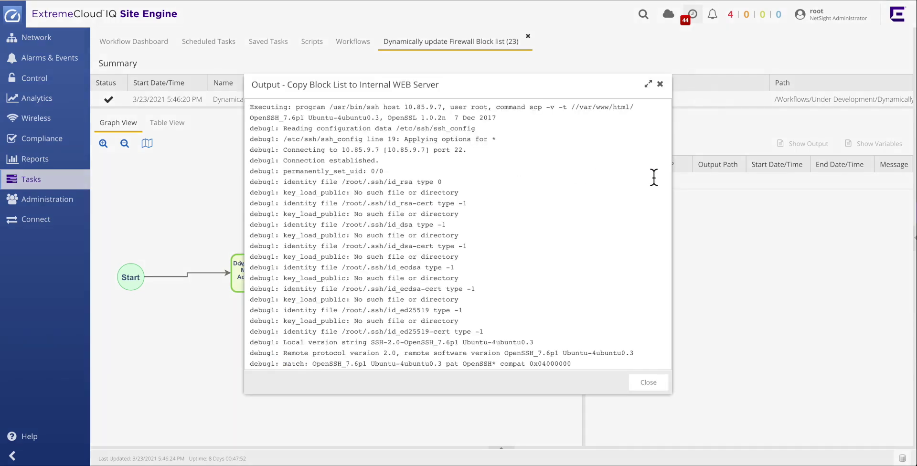
scroll(649, 181, "down", 5)
scroll(649, 182, "down", 5)
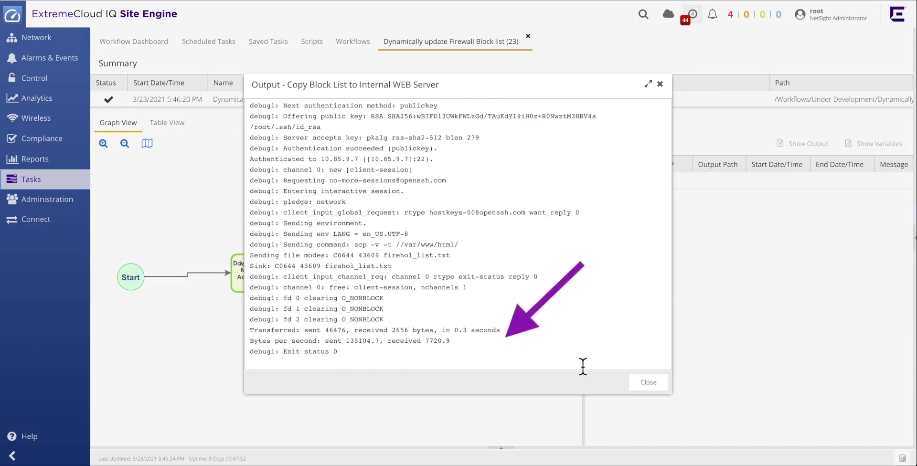
left_click(660, 383)
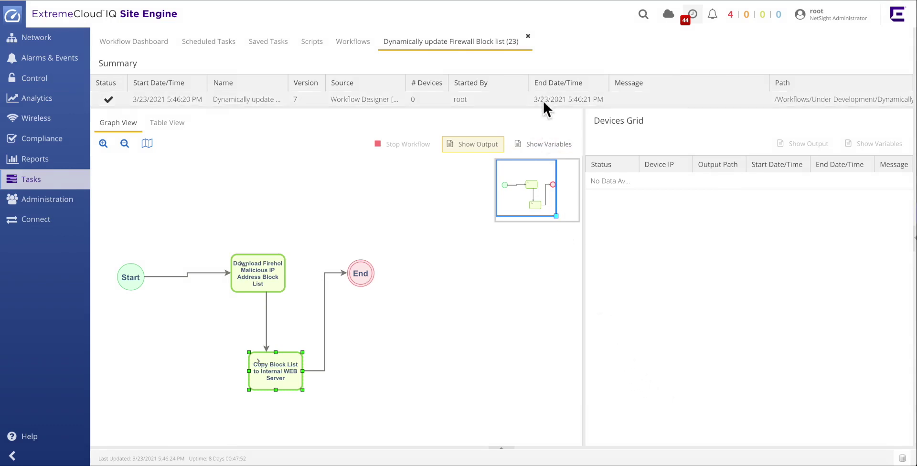
left_click(528, 37)
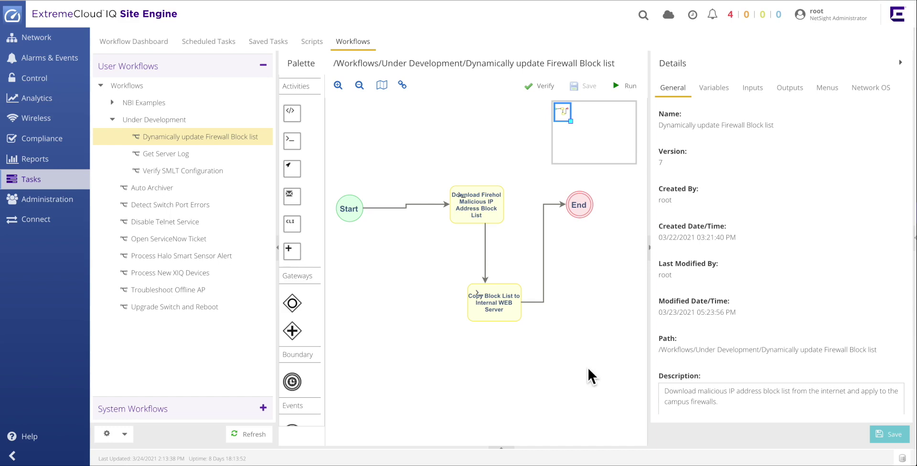
- Save the workflow as a task named "Dynamically Update Firewall Block List" without running it, and check the saved tasks list
left_click(629, 87)
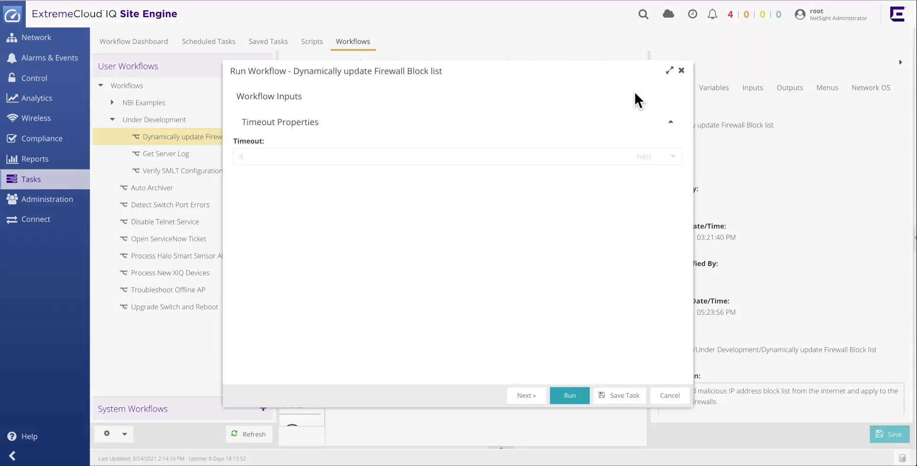
left_click(618, 403)
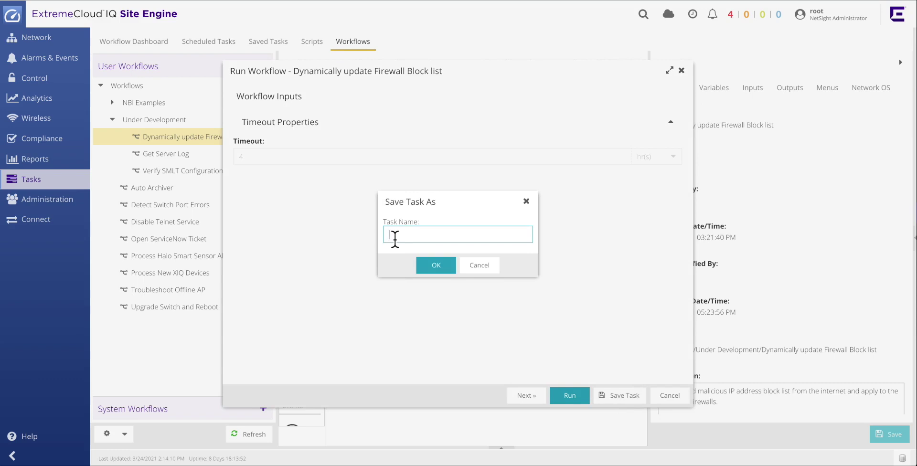
type("Dynamically Update Firewall Block List")
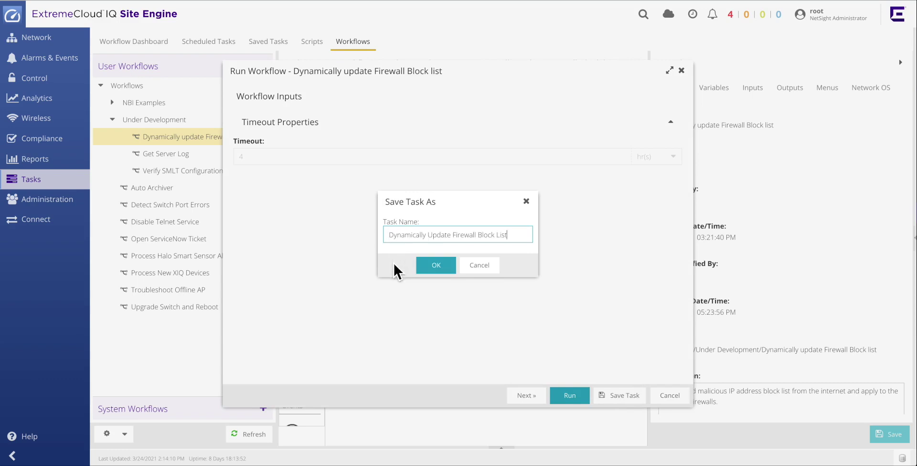
left_click(423, 271)
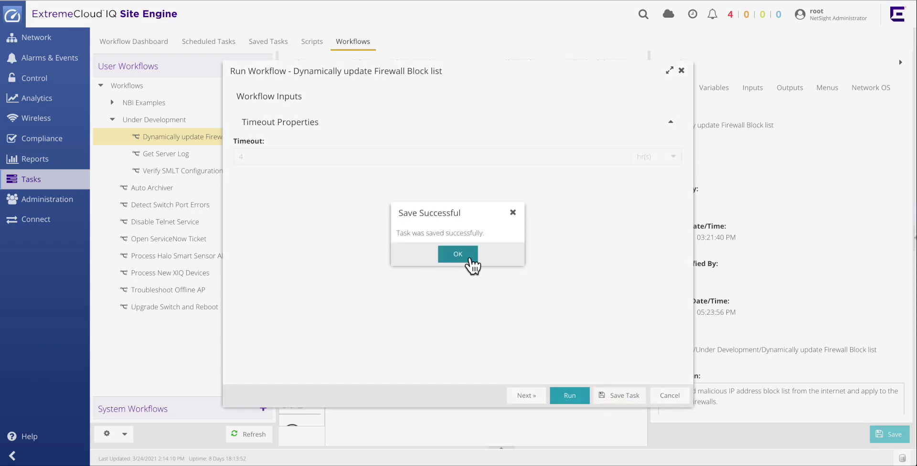
left_click(470, 259)
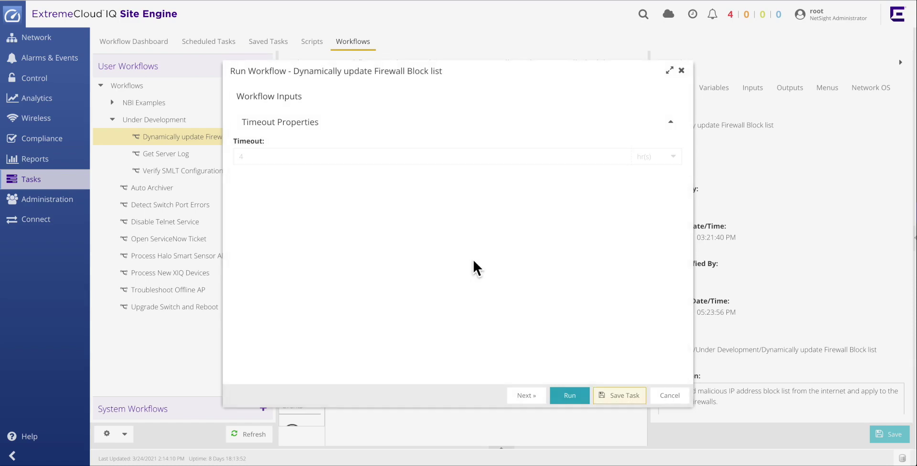
left_click(682, 401)
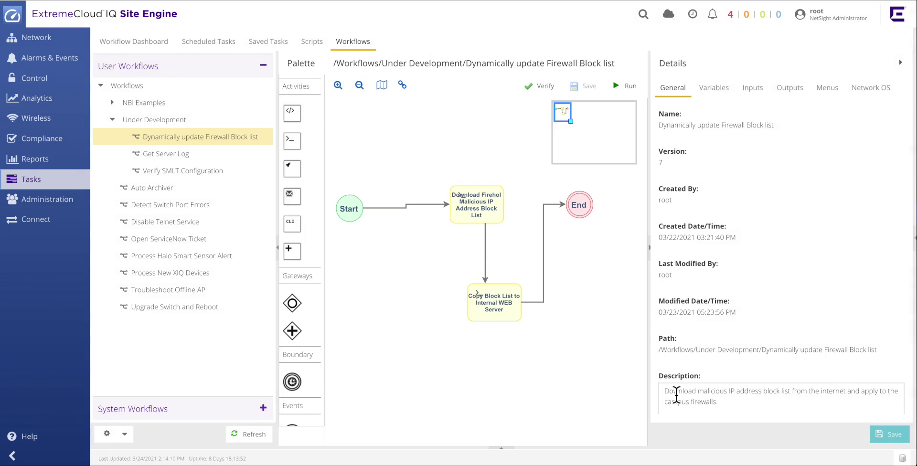
left_click(589, 367)
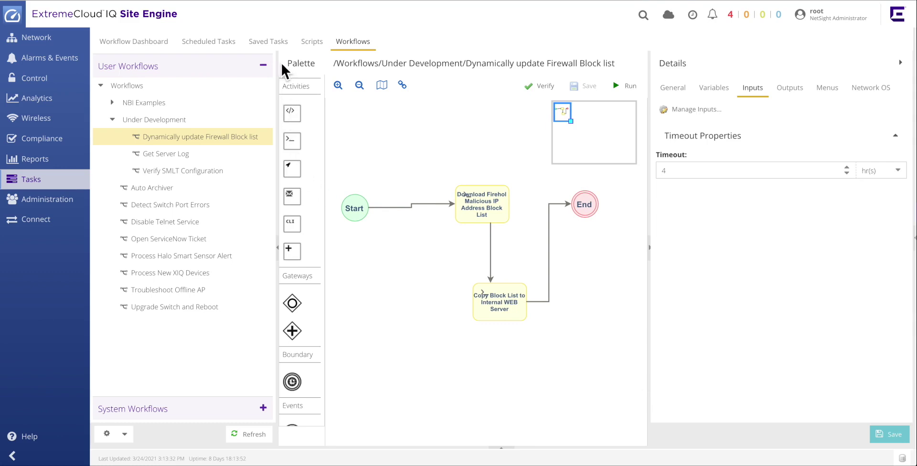
left_click(277, 47)
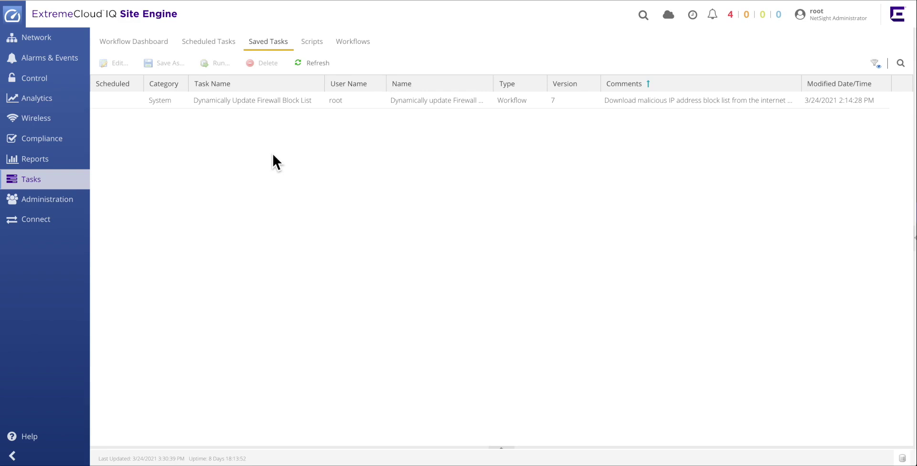
- Add a scheduled task of type Workflow Task that uses the saved Dynamically Update Firewall Block List task
left_click(212, 43)
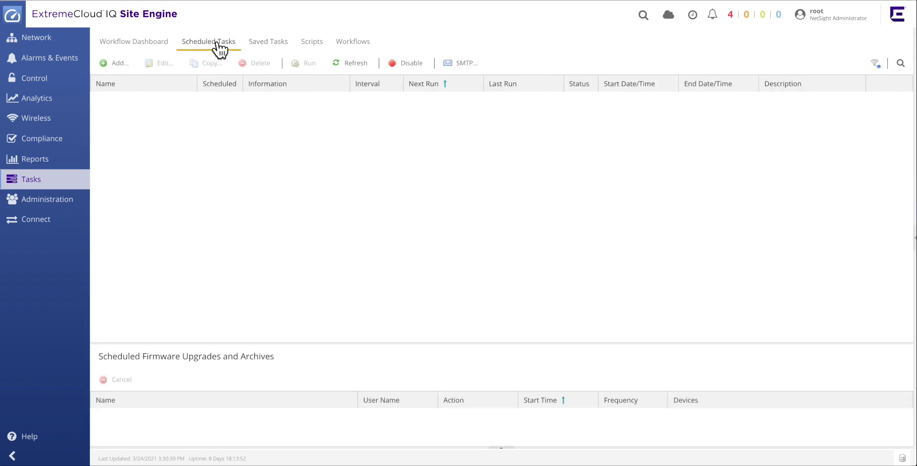
left_click(119, 63)
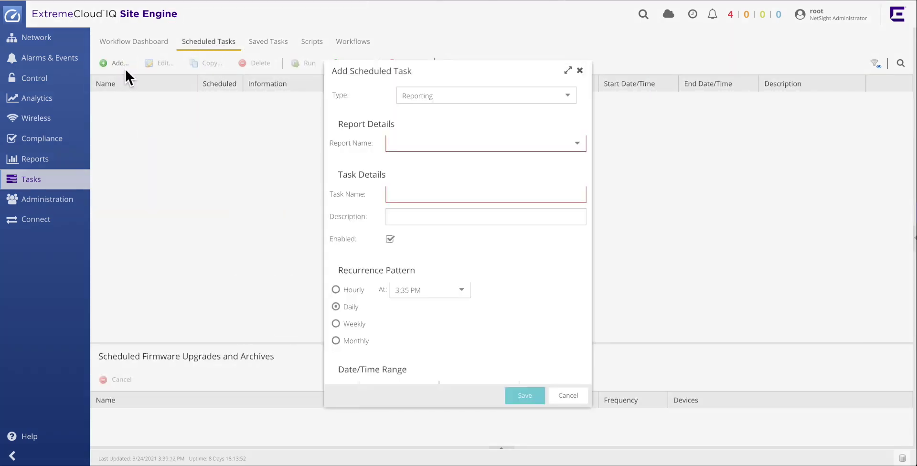
left_click(568, 95)
scroll(539, 158, "down", 3)
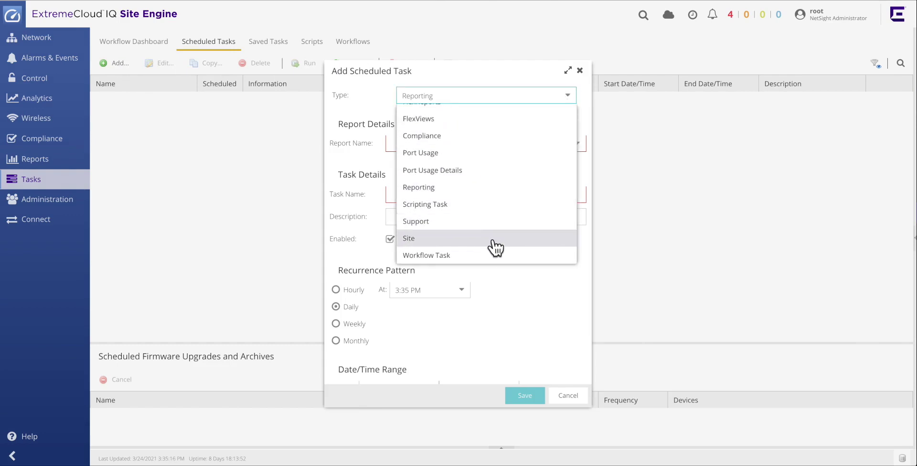
left_click(478, 255)
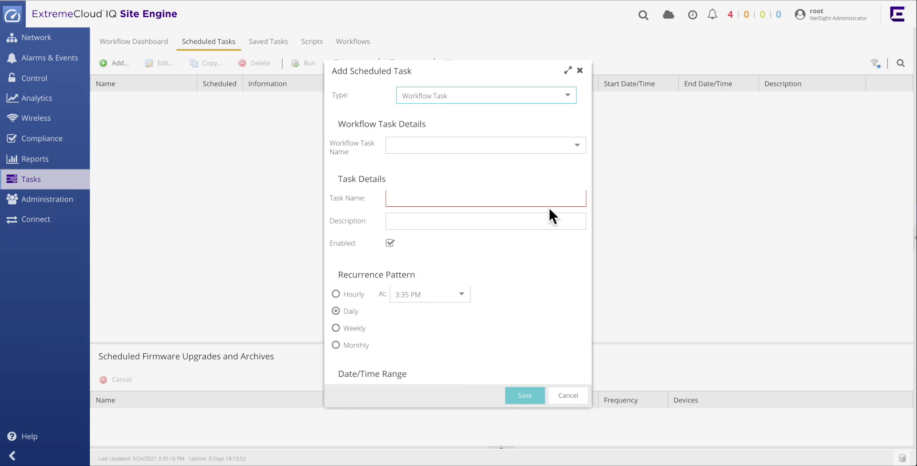
left_click(577, 147)
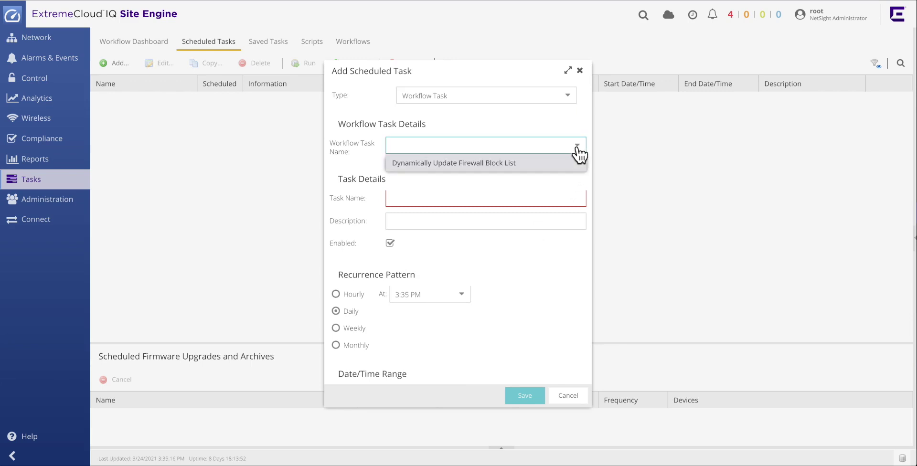
left_click(511, 166)
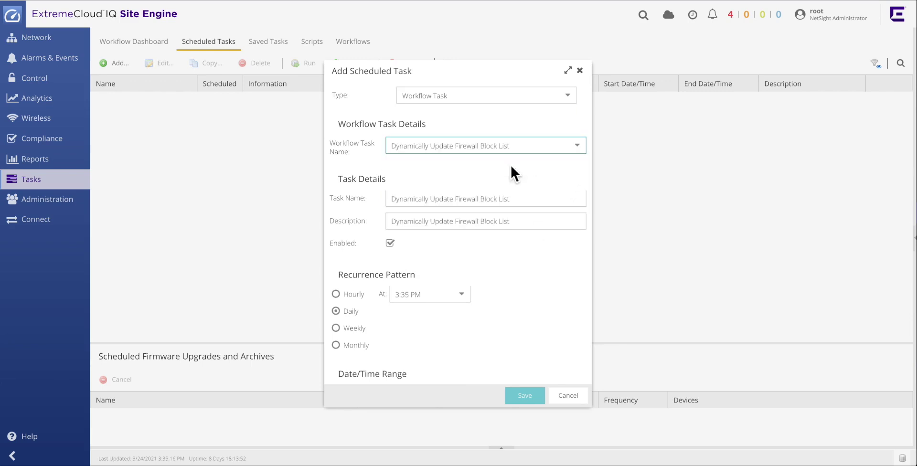
- Set the scheduled task's daily run time to 1:00 AM and its email list to Helpdesk, and save it
left_click(463, 298)
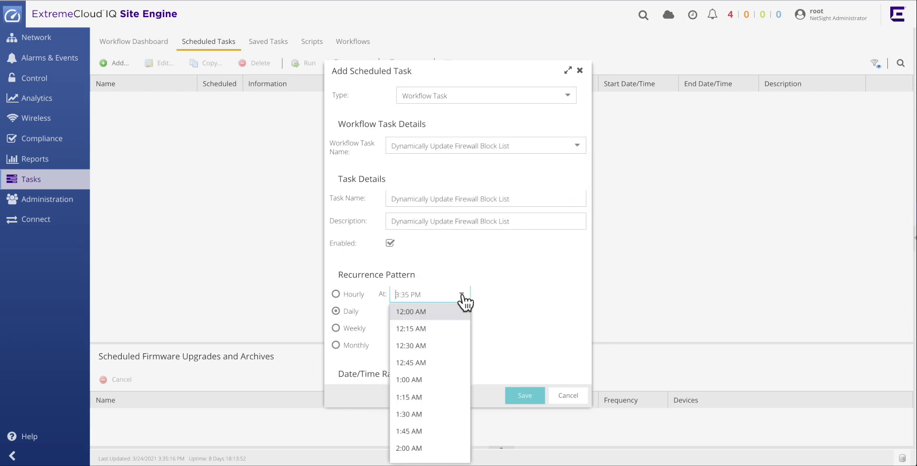
left_click(433, 381)
scroll(499, 330, "down", 4)
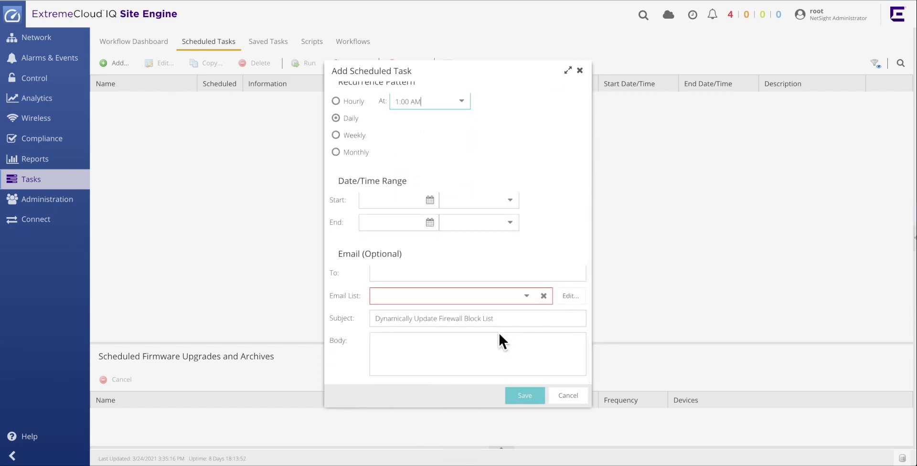
left_click(526, 296)
left_click(427, 330)
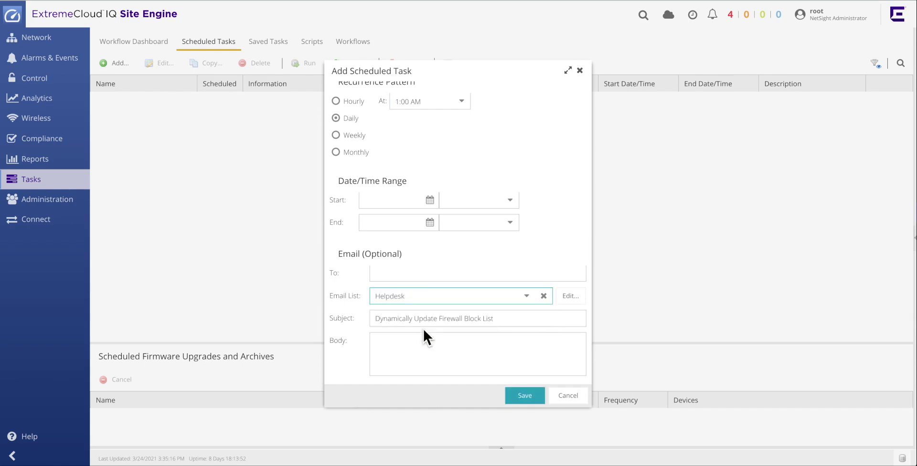
left_click(525, 396)
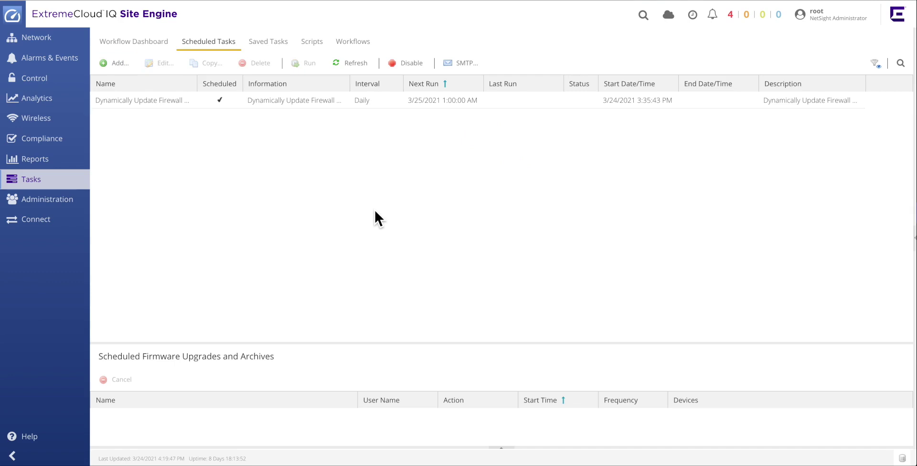
- Go to the workflow dashboard to review the workflow run history
left_click(139, 48)
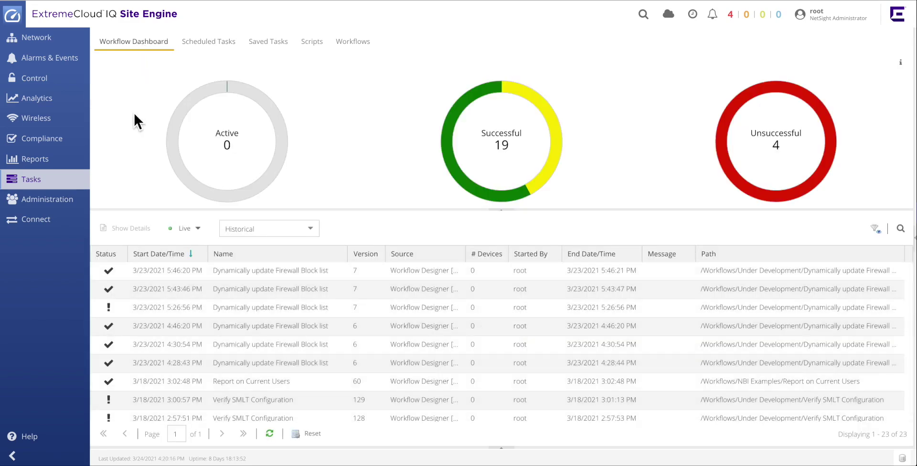